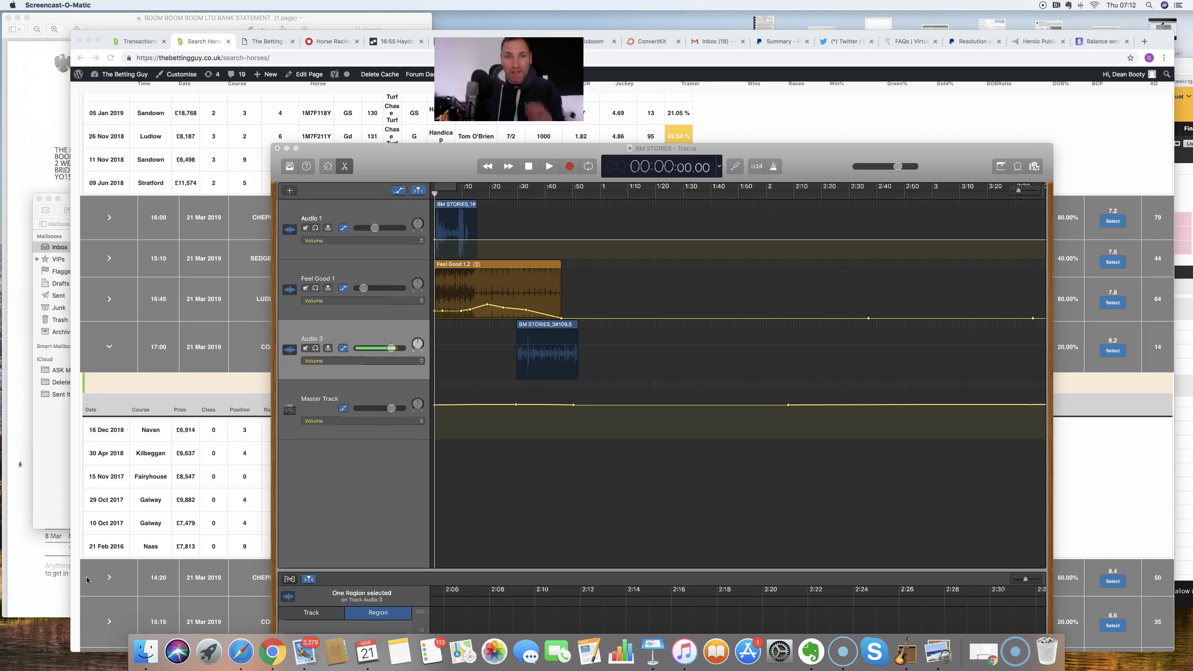
Bring the BM STORIES project in GarageBand to the front and mute the Feel Good 1 track
{"action": "left_click", "coordinate": [142, 593]}
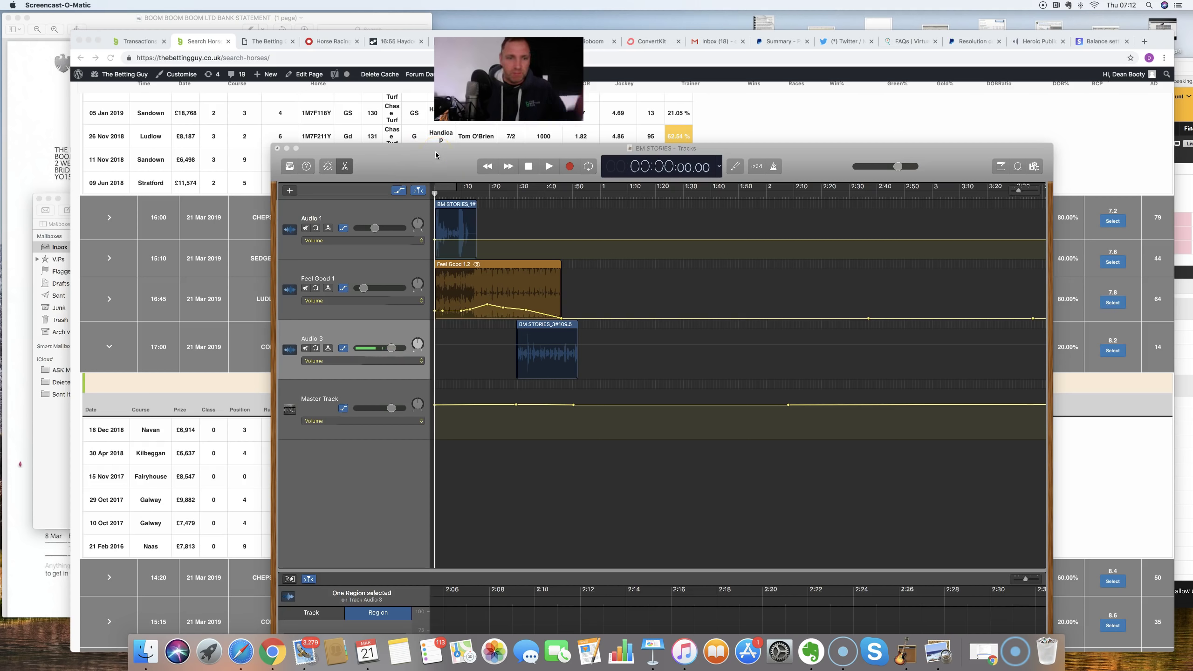
{"action": "mouse_move", "coordinate": [436, 156]}
{"action": "left_mouse_down"}
{"action": "mouse_move", "coordinate": [392, 141]}
{"action": "mouse_move", "coordinate": [430, 136]}
{"action": "left_mouse_up"}
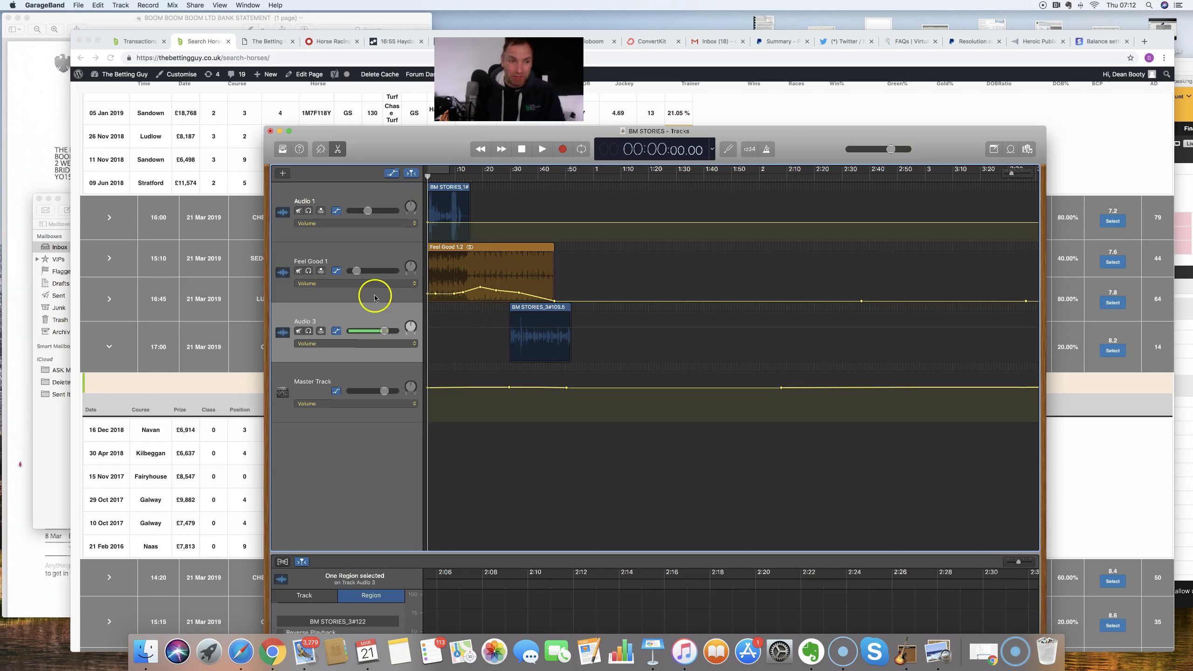
{"action": "left_click", "coordinate": [299, 271]}
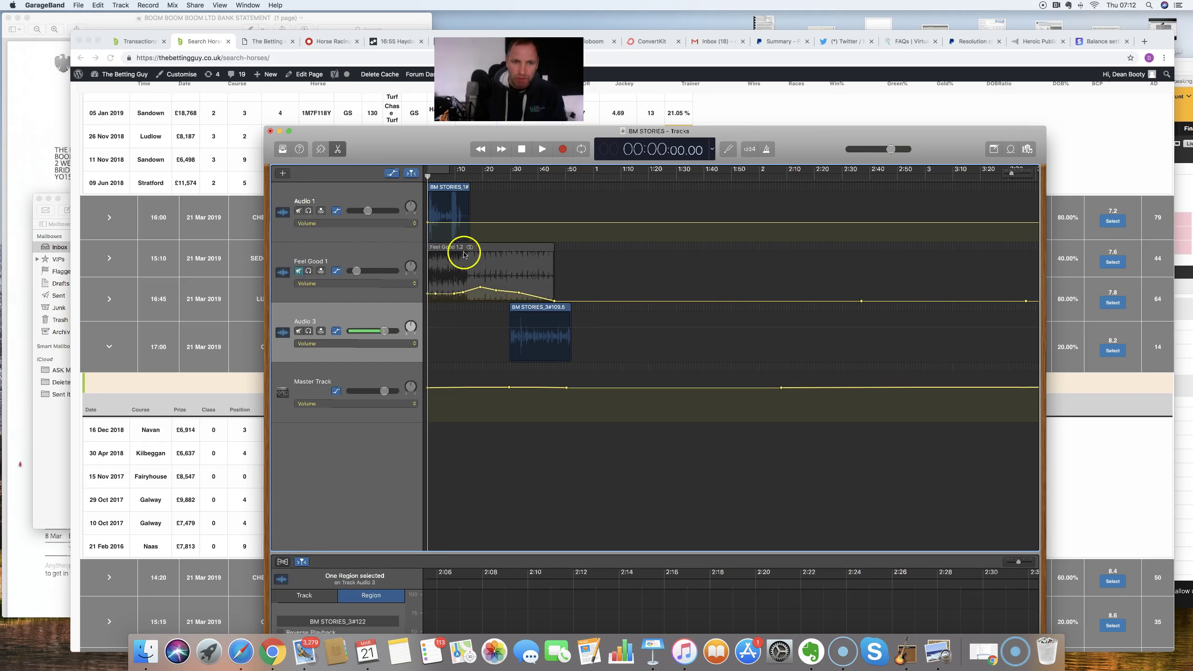
Record a new voice take about 12 seconds long on the Audio 1 track from the start of the project
{"action": "left_click", "coordinate": [372, 188]}
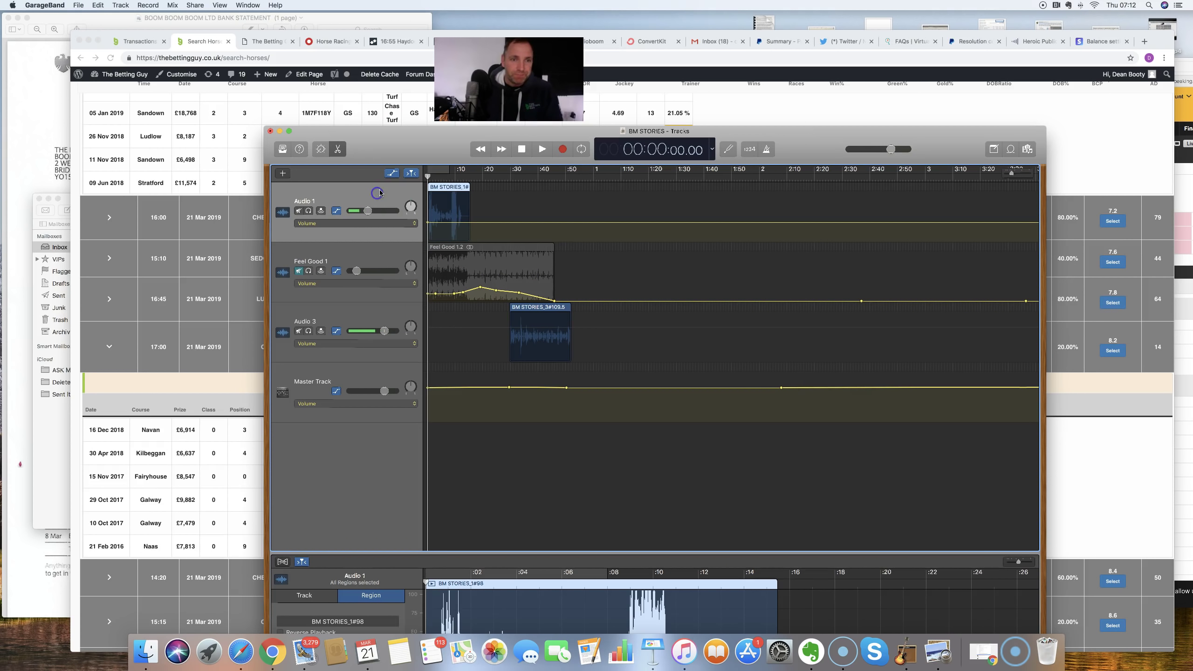
{"action": "left_click", "coordinate": [560, 151]}
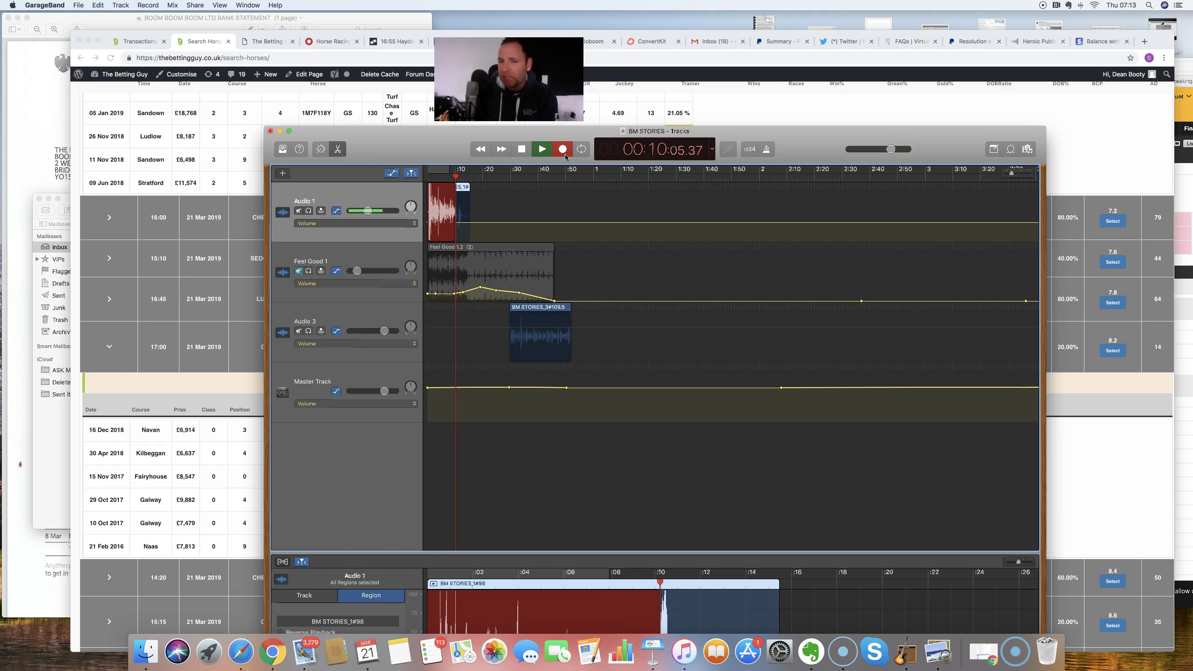
{"action": "left_click", "coordinate": [522, 149]}
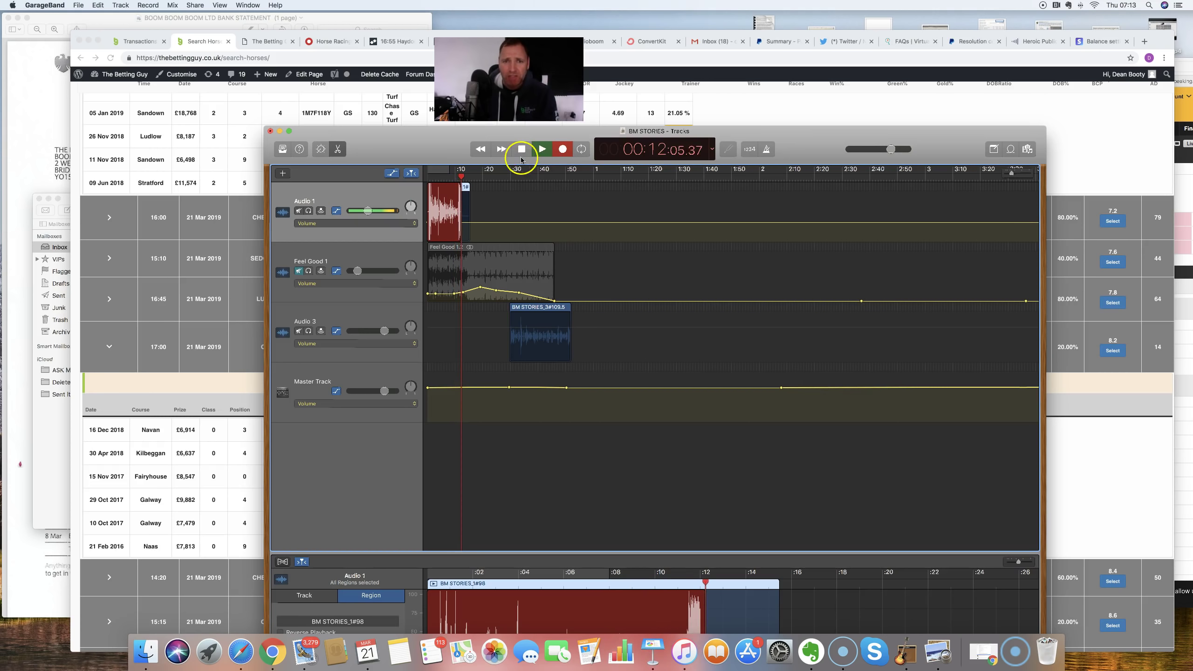
Move the playhead to 0:52 at the end of the last voice region and select the Audio 3 track
{"action": "left_click_drag", "start_coordinate": [479, 165], "coordinate": [571, 183]}
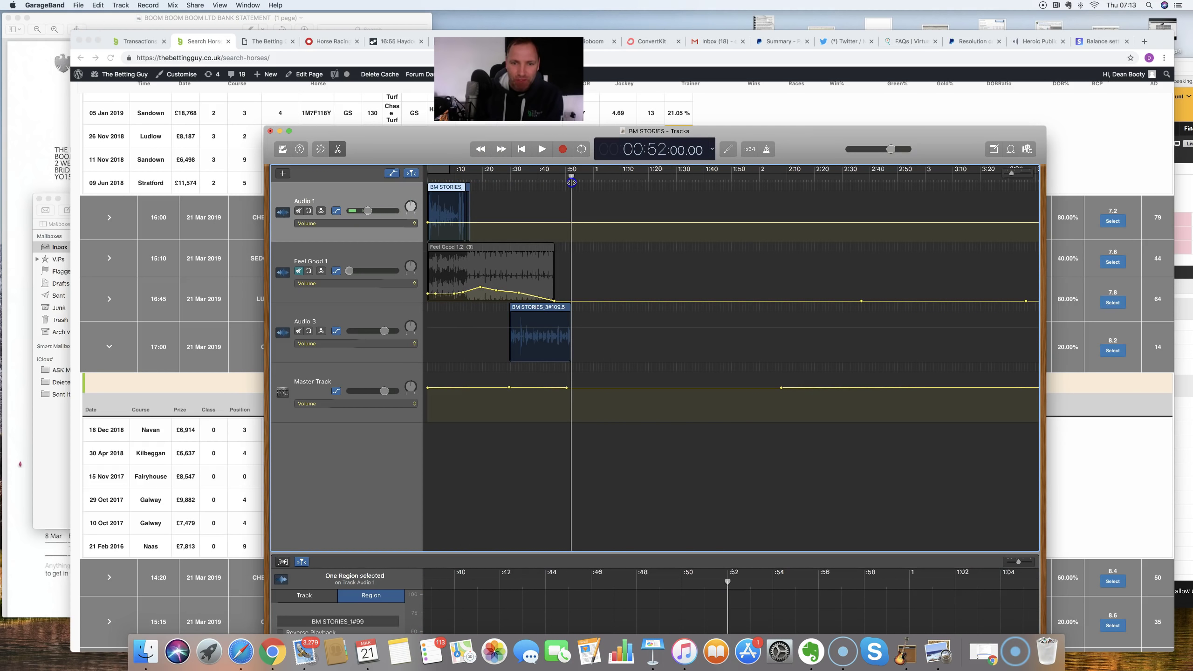
{"action": "left_click", "coordinate": [399, 309]}
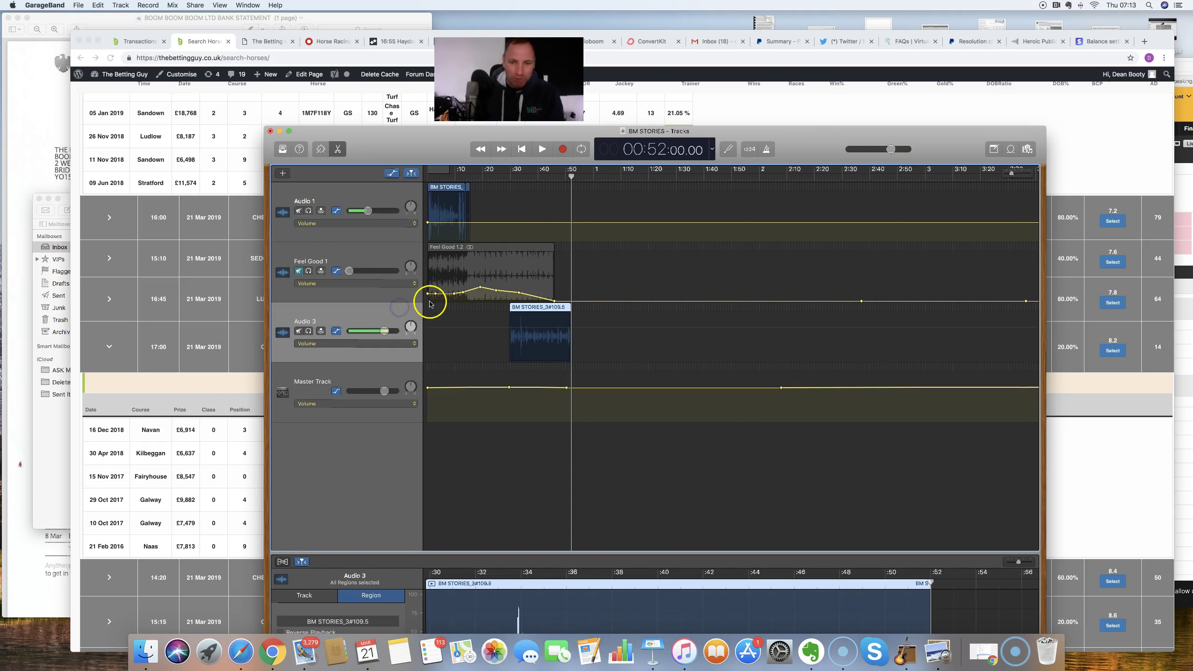
{"action": "left_click_drag", "start_coordinate": [781, 134], "coordinate": [778, 91]}
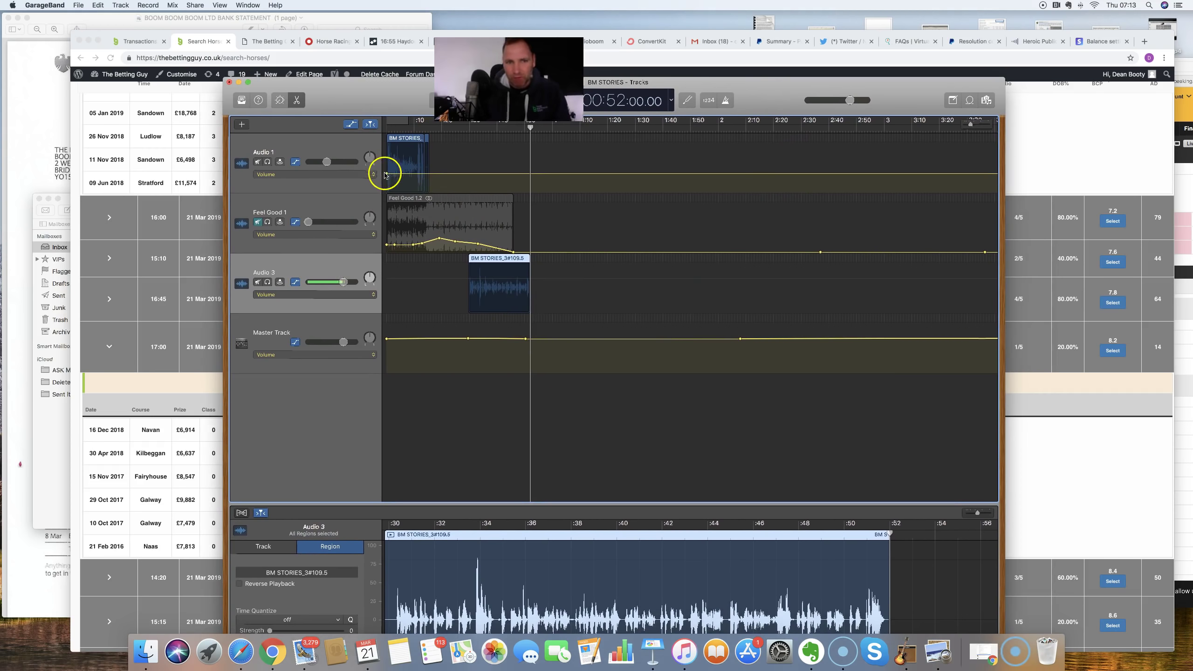
{"action": "mouse_move", "coordinate": [427, 242]}
{"action": "left_mouse_down"}
{"action": "mouse_move", "coordinate": [392, 248]}
{"action": "mouse_move", "coordinate": [436, 243]}
{"action": "left_mouse_up"}
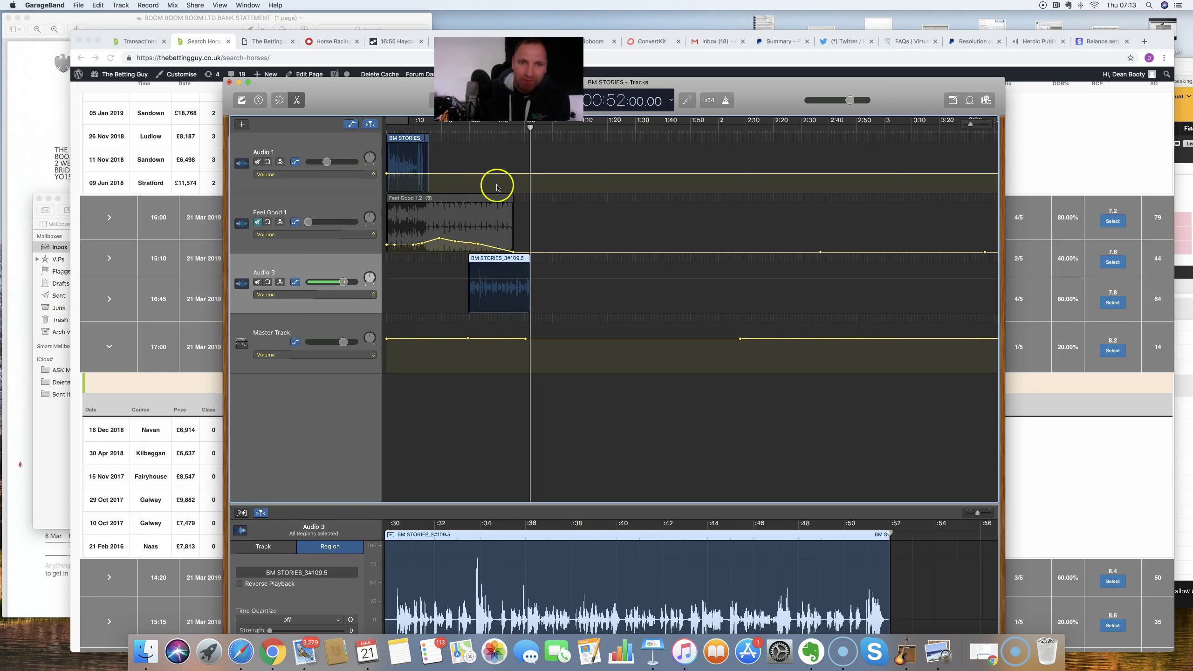
Play back the end of the Audio 3 region from 0:42 and stop at about 0:51
{"action": "left_click", "coordinate": [533, 123]}
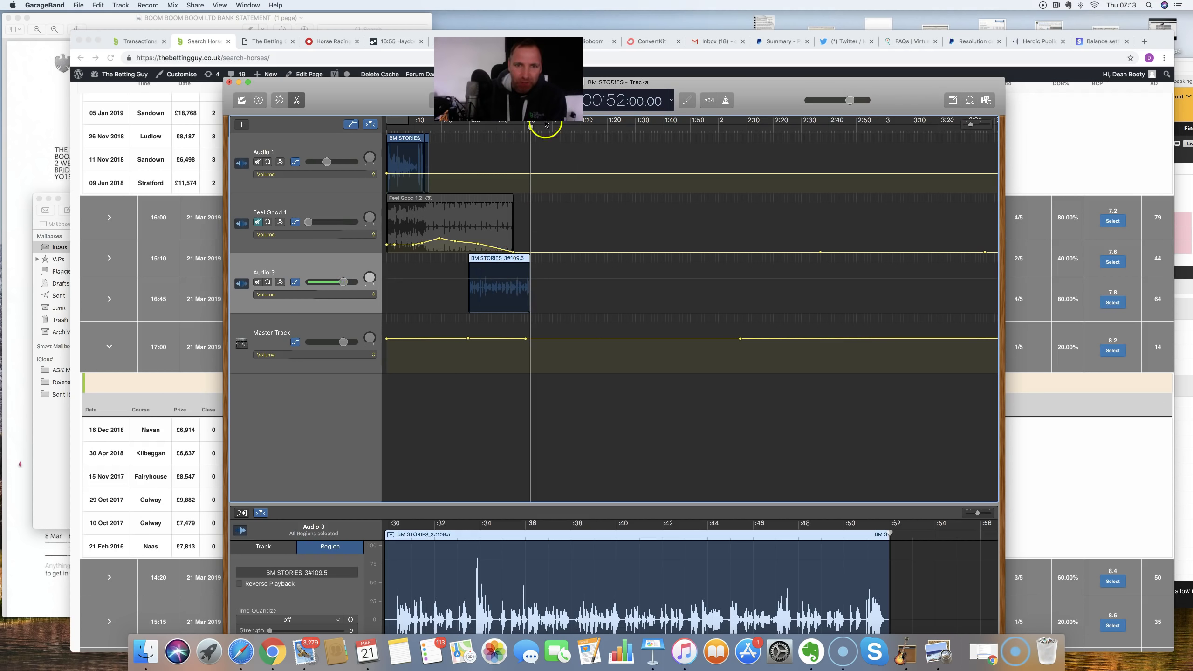
{"action": "left_click", "coordinate": [513, 133]}
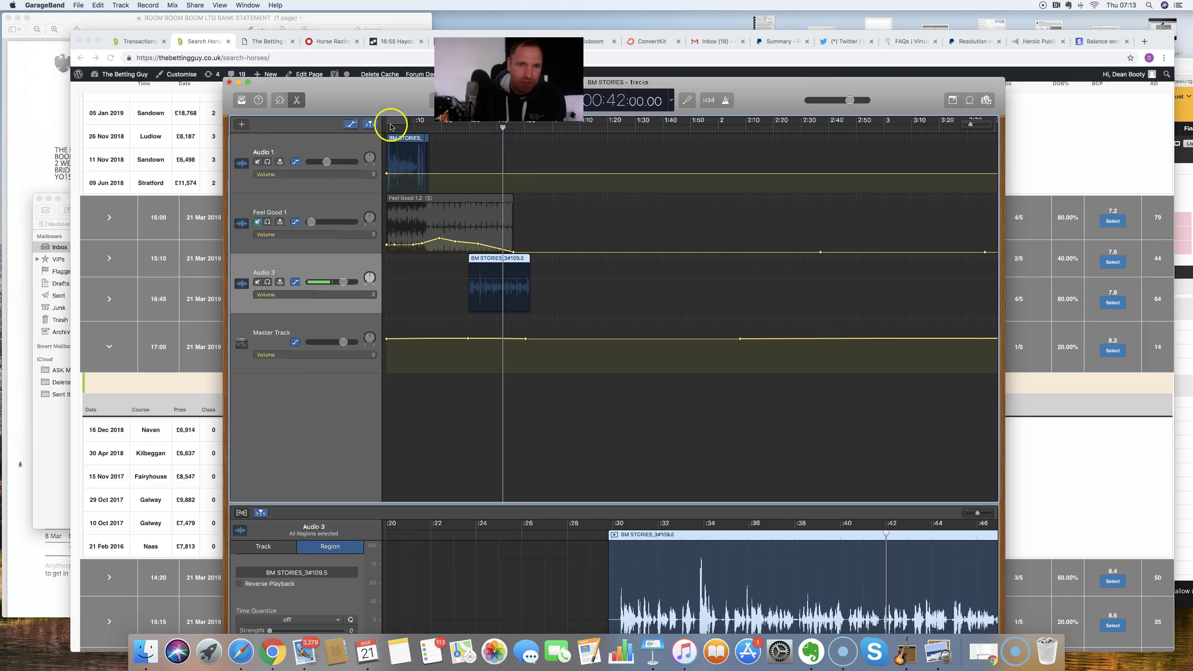
{"action": "left_click_drag", "start_coordinate": [399, 101], "coordinate": [361, 131]}
{"action": "left_click", "coordinate": [461, 134]}
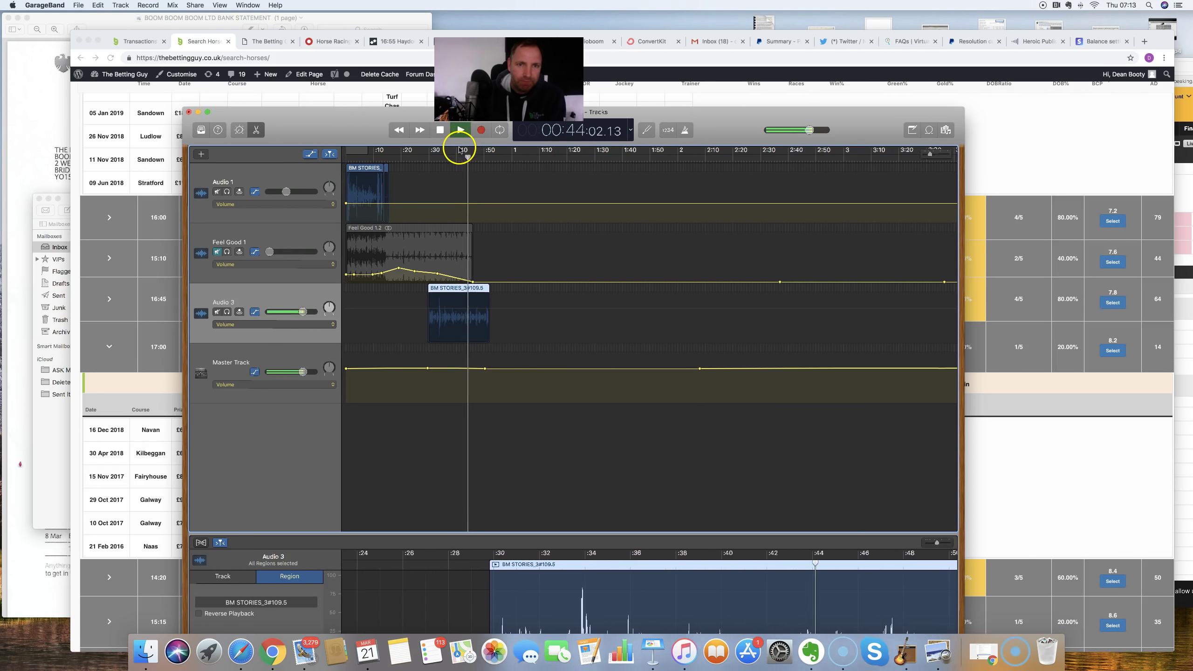
{"action": "left_click", "coordinate": [441, 131]}
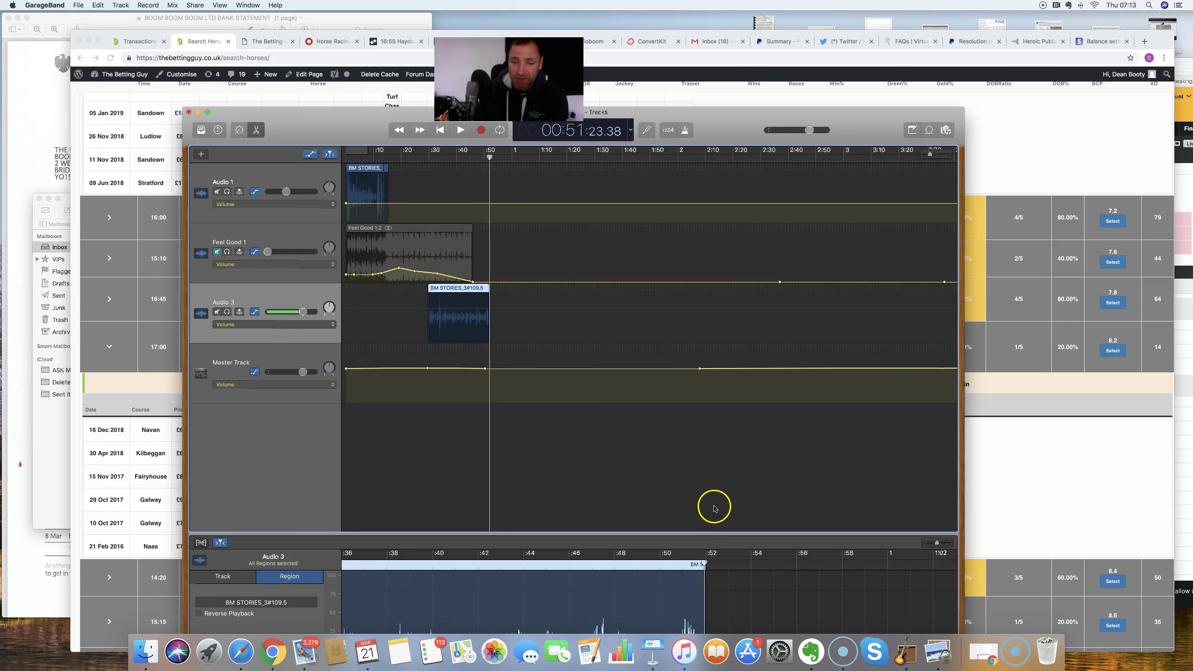
{"action": "left_click_drag", "start_coordinate": [311, 121], "coordinate": [232, 70]}
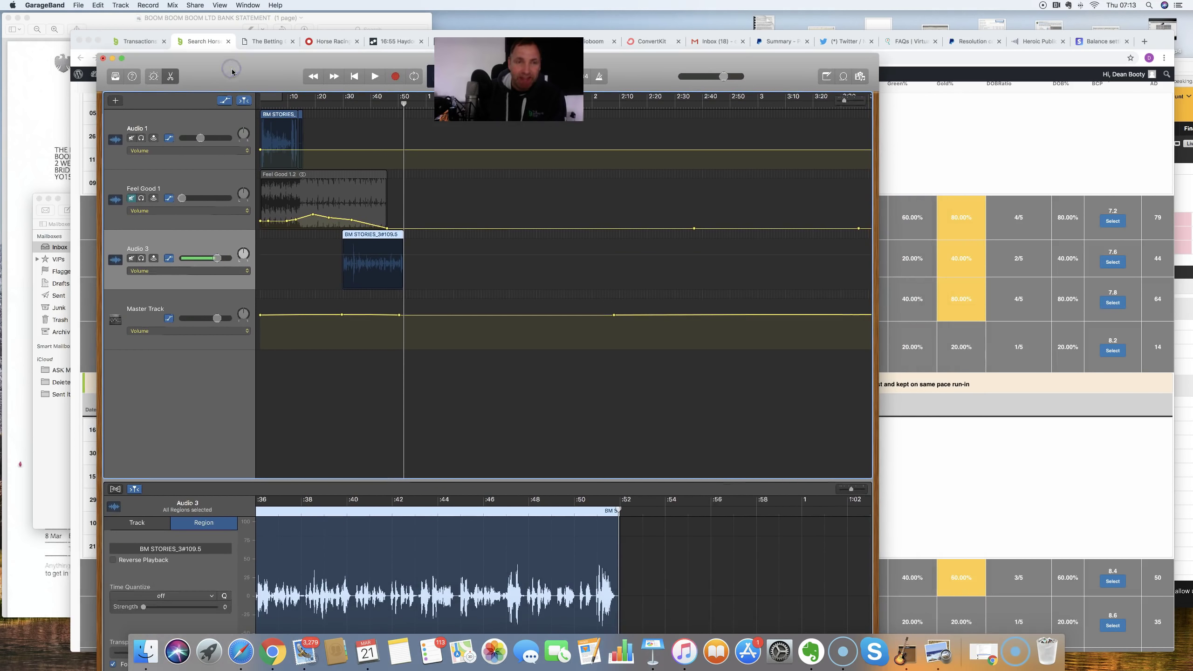
Start recording on the Audio 3 track from the end of its existing region
{"action": "left_click", "coordinate": [395, 76]}
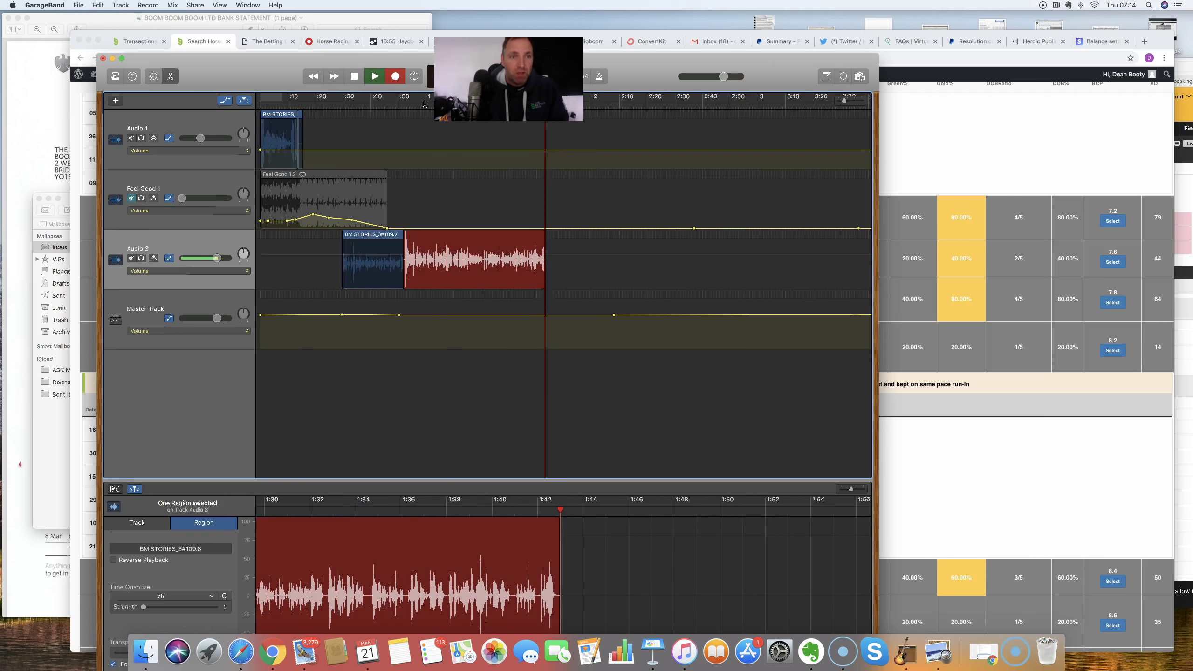
{"action": "left_click_drag", "start_coordinate": [317, 65], "coordinate": [418, 87]}
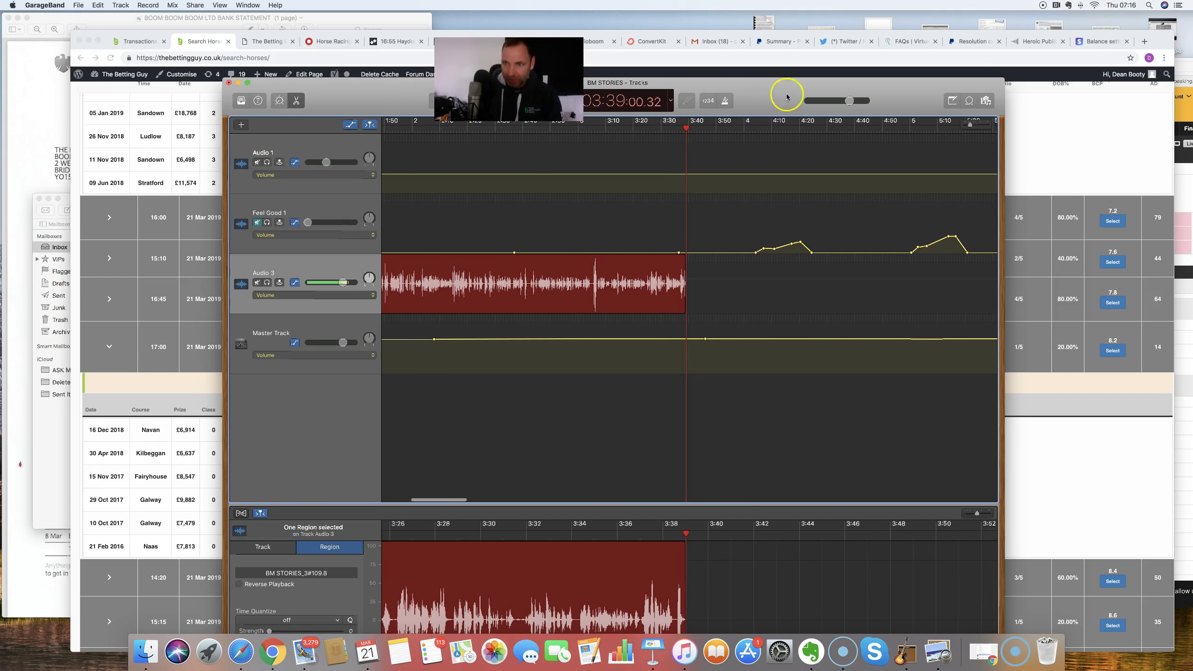
Switch to the horse search page in Chrome and examine the IPHigh and IPLow prices of Uaintseenothingyet's 16 Dec 2018 Navan run
{"action": "left_click", "coordinate": [1038, 121]}
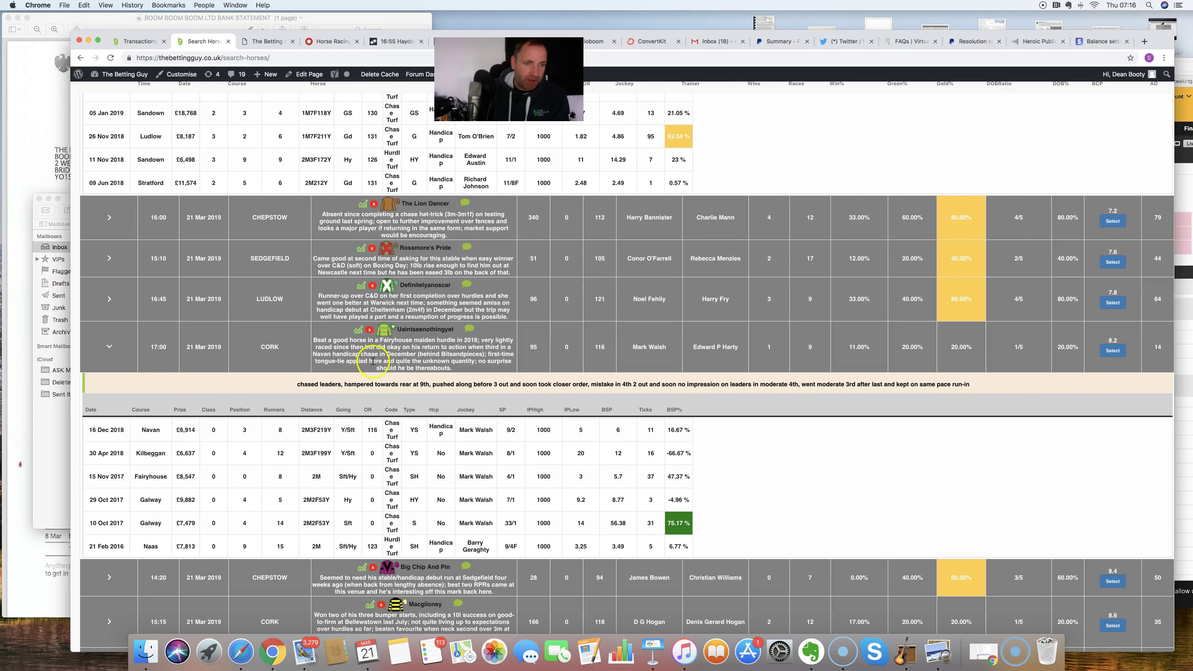
{"action": "scroll", "coordinate": [399, 341], "scroll_direction": "down", "scroll_amount": 3}
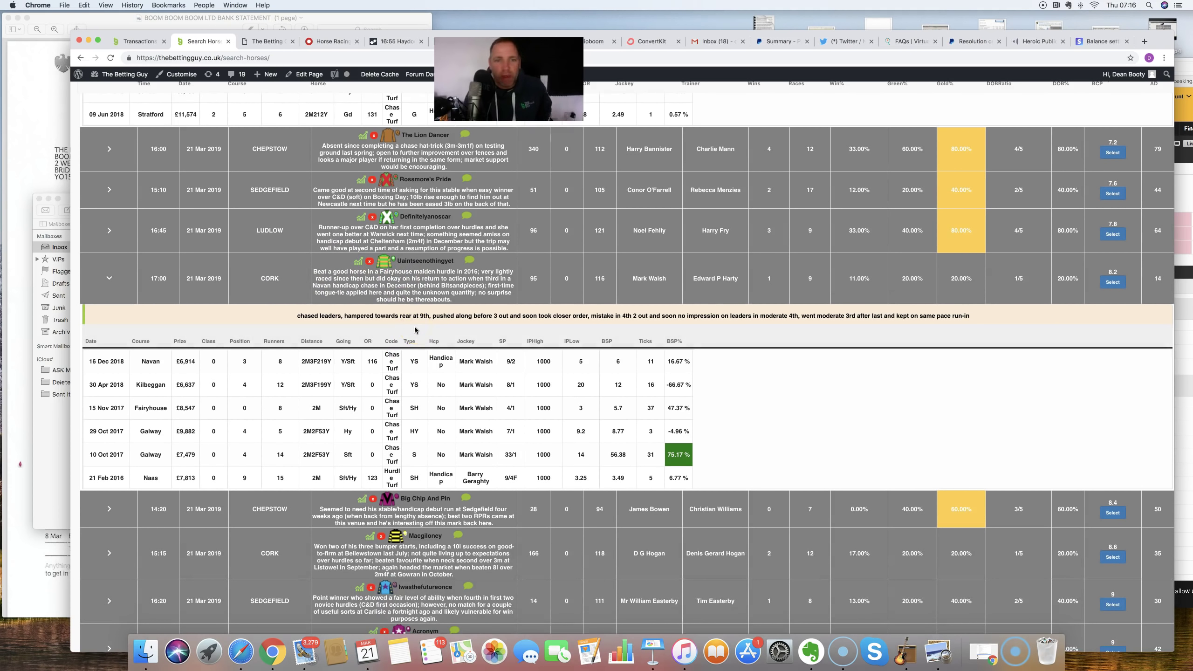
{"action": "left_click", "coordinate": [410, 328]}
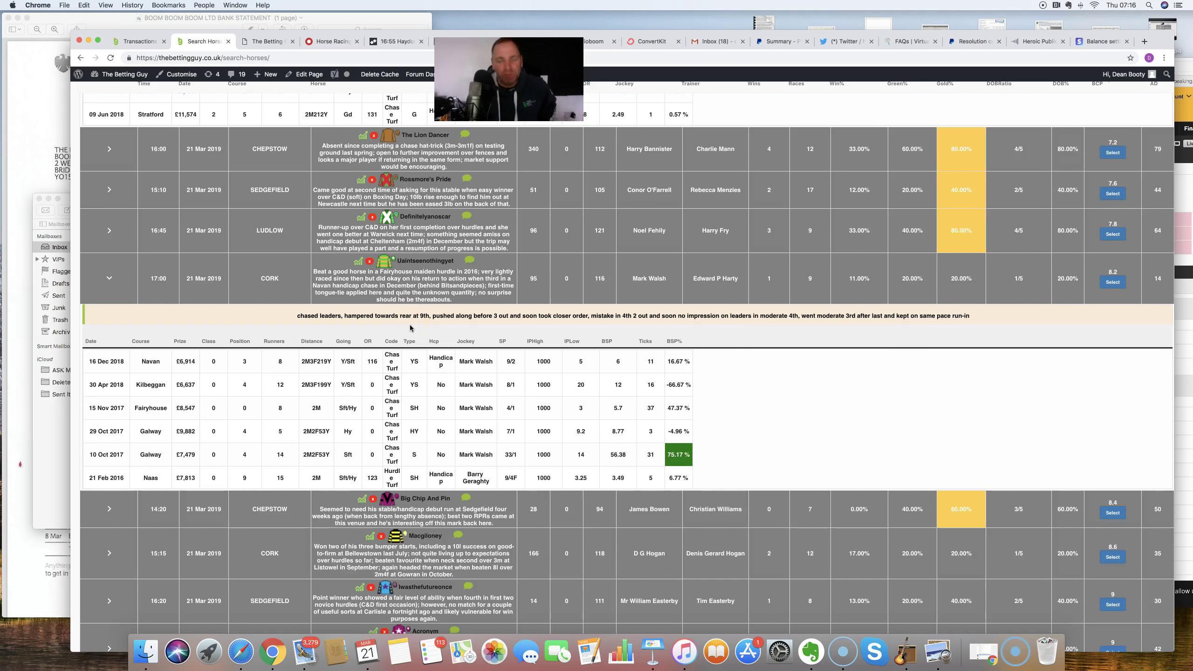
{"action": "left_click", "coordinate": [558, 367]}
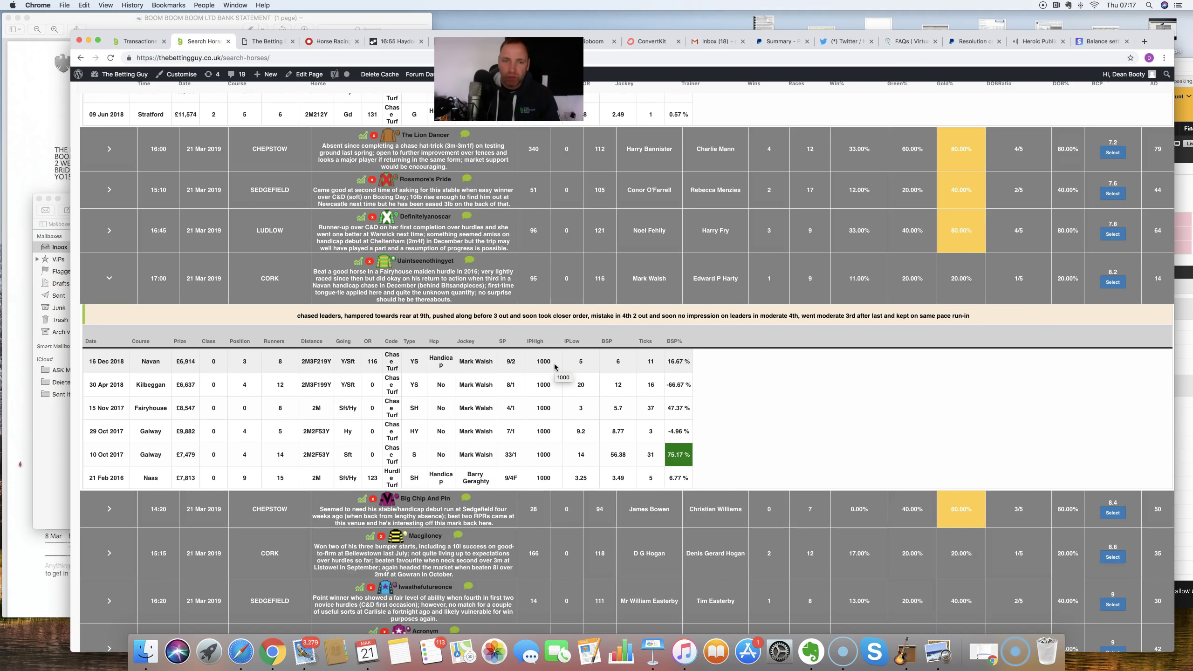
{"action": "left_click", "coordinate": [583, 360]}
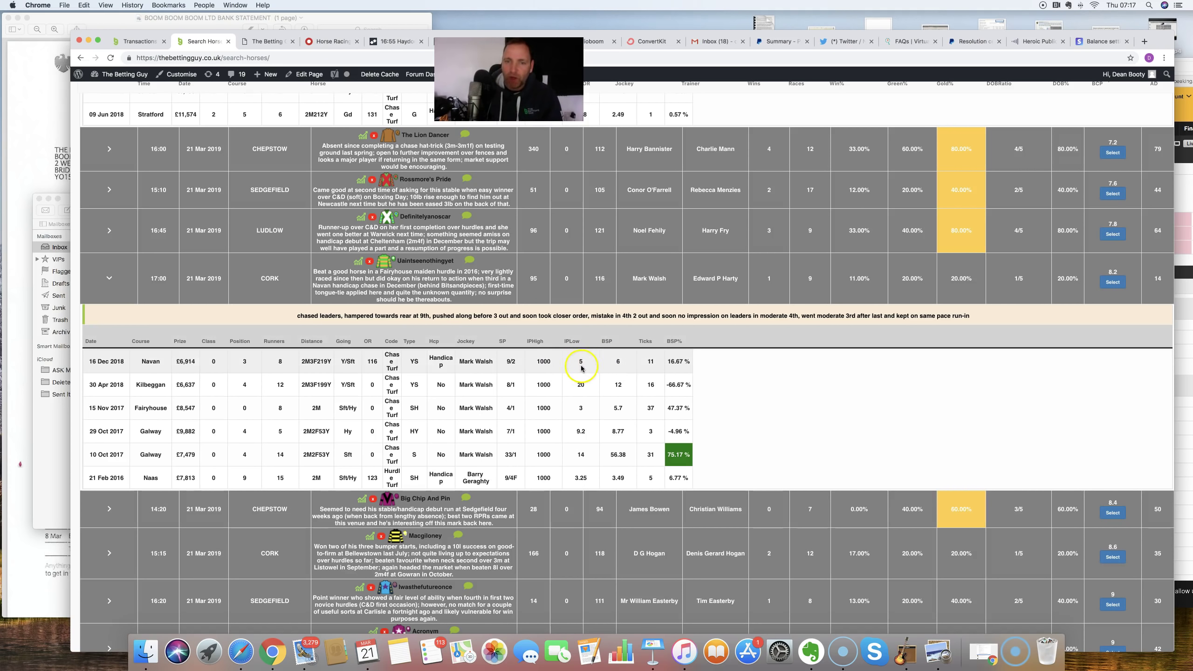
{"action": "left_click", "coordinate": [545, 358]}
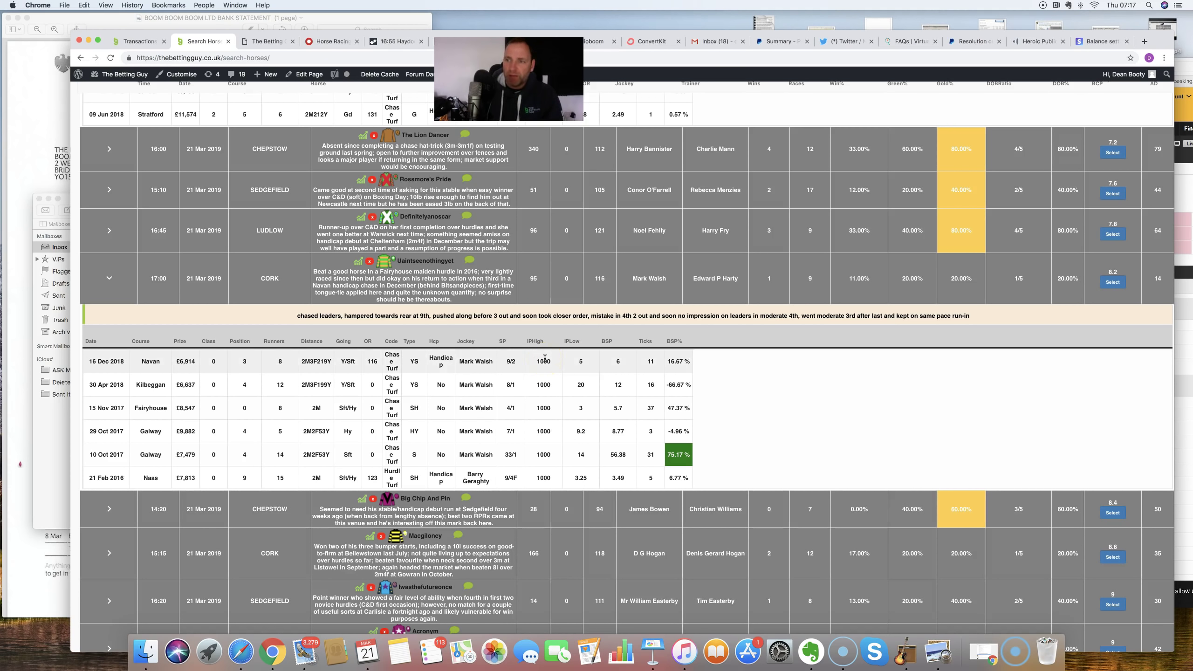
Examine Uaintseenothingyet's AD value and the comments and prices of its older runs back to 28 Nov 2015
{"action": "left_click", "coordinate": [1163, 282]}
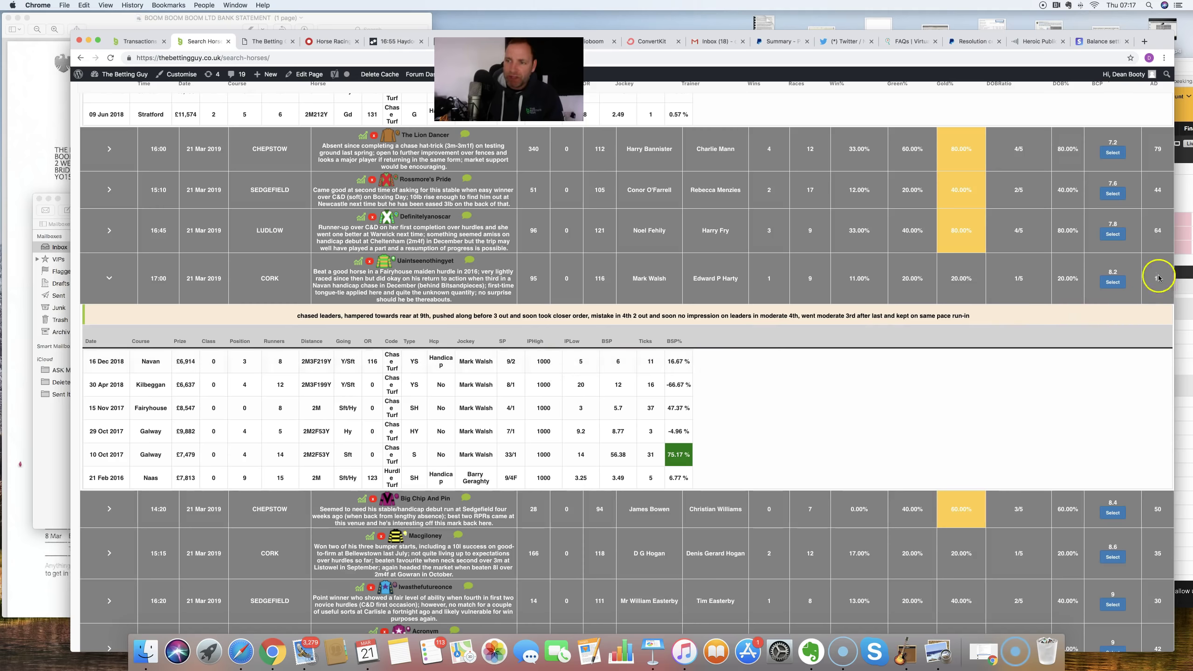
{"action": "left_click", "coordinate": [950, 383]}
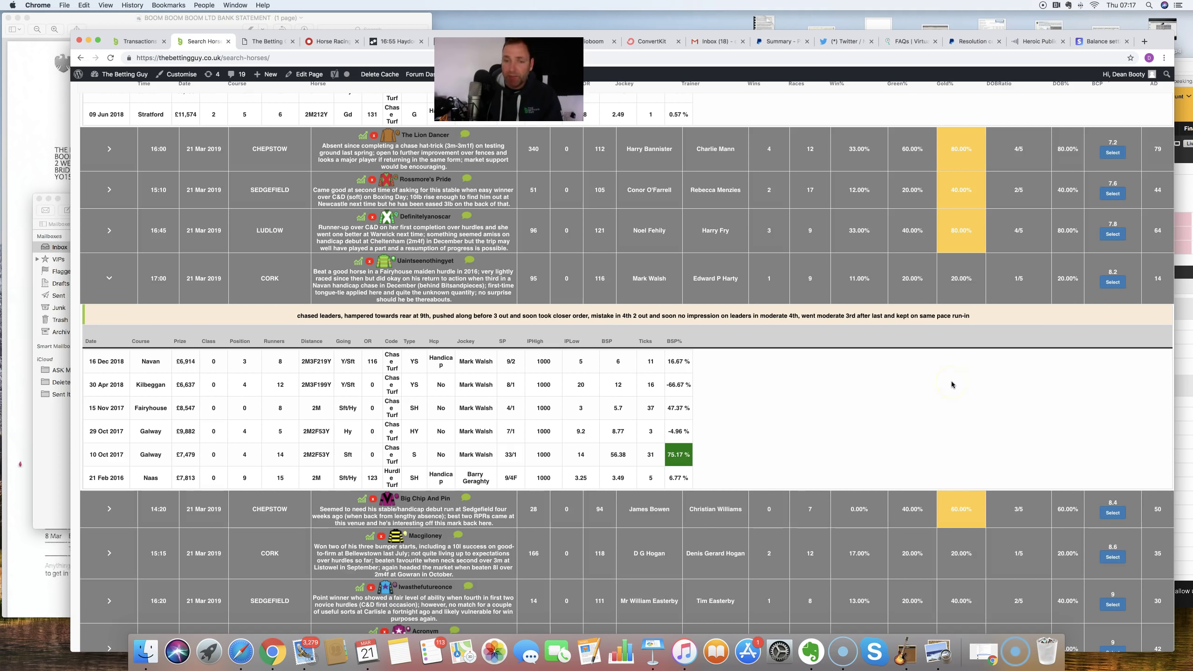
{"action": "left_click", "coordinate": [913, 388]}
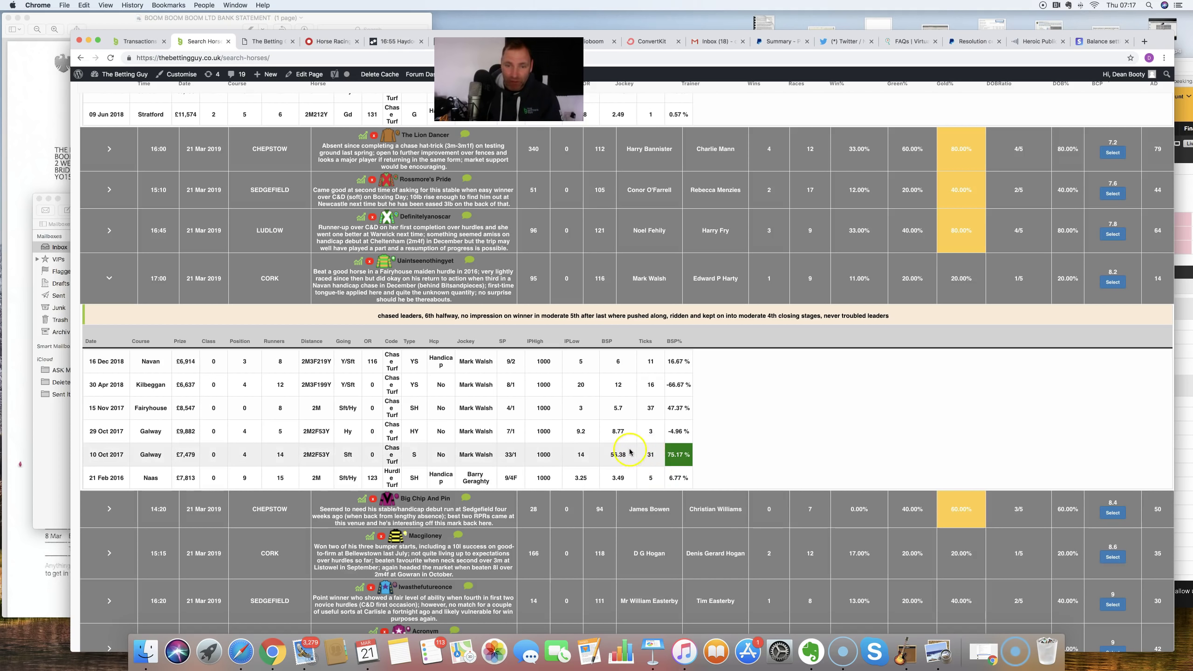
{"action": "mouse_move", "coordinate": [658, 425]}
{"action": "scroll", "coordinate": [658, 425], "scroll_direction": "down", "scroll_amount": 3}
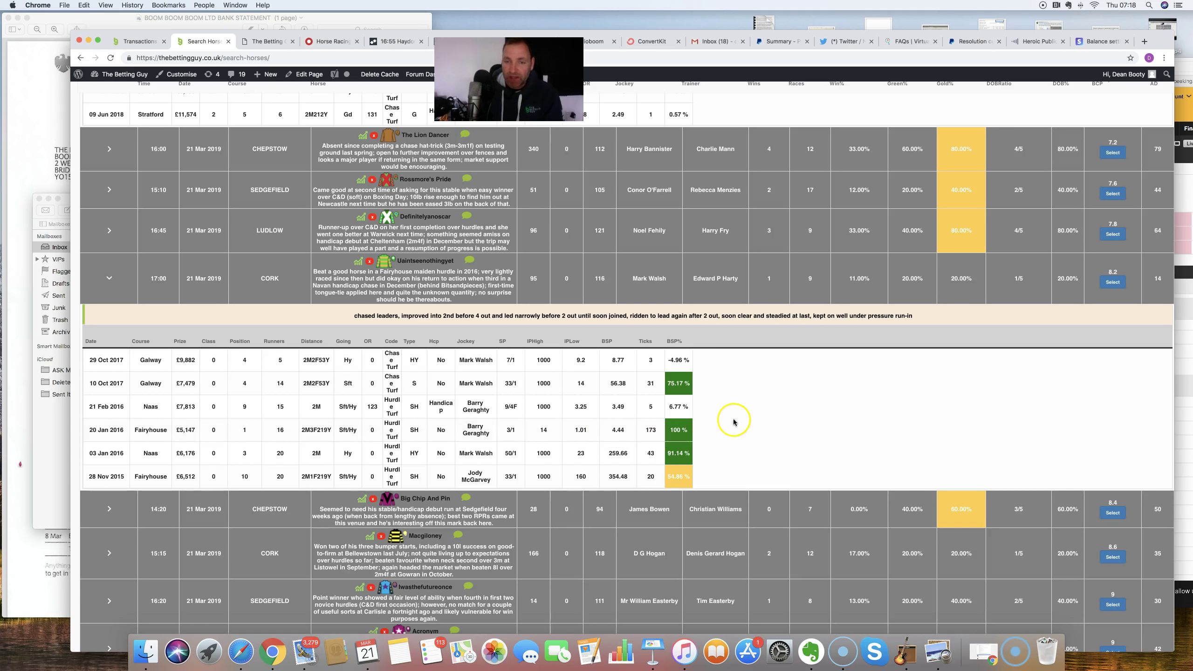
{"action": "scroll", "coordinate": [735, 423], "scroll_direction": "up", "scroll_amount": 3}
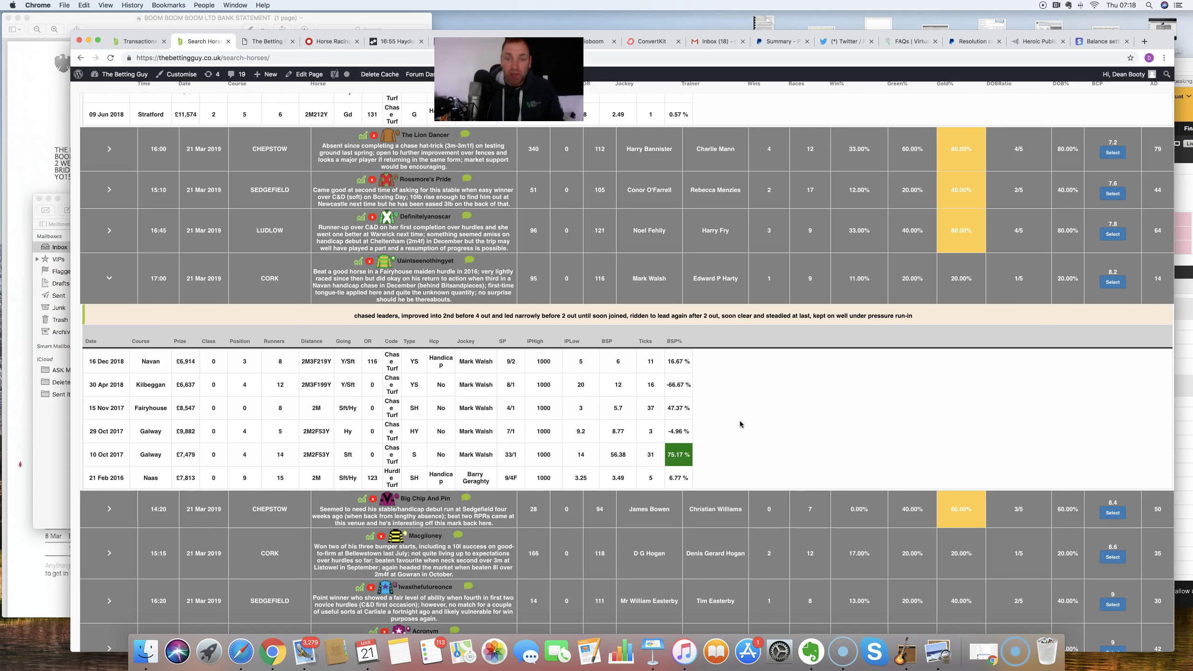
Review the running comment and IPLow price of the 16 Dec 2018 Navan run, and return to the comment search filters
{"action": "left_click", "coordinate": [583, 367]}
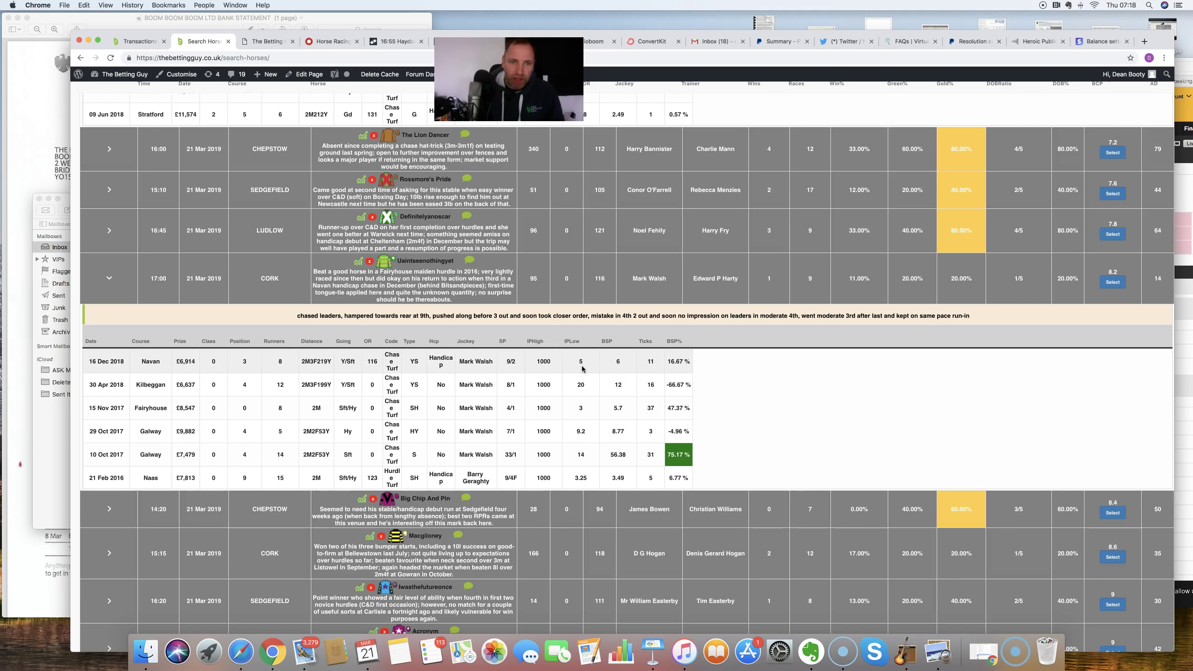
{"action": "left_click", "coordinate": [478, 317]}
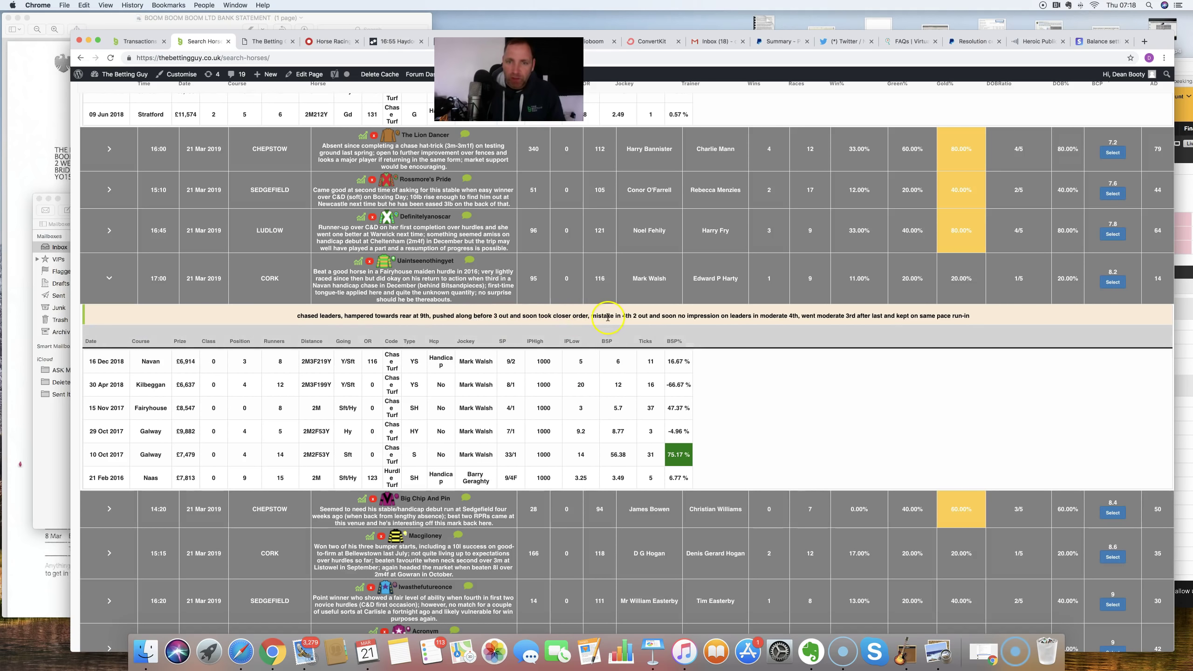
{"action": "mouse_move", "coordinate": [612, 387]}
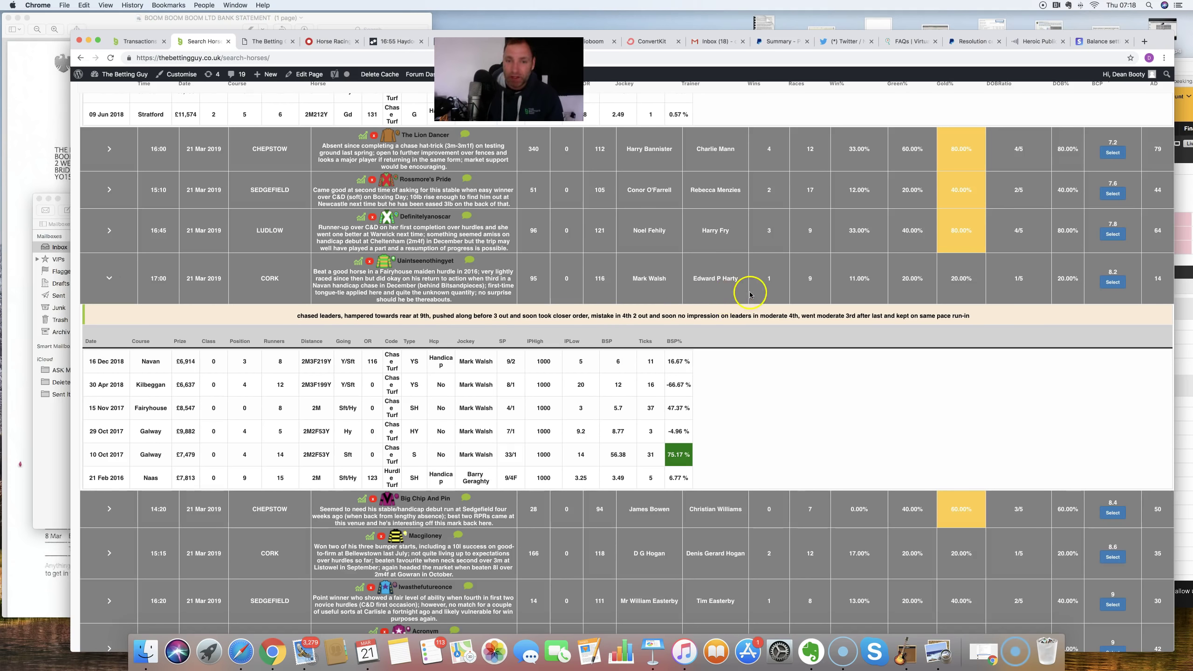
{"action": "scroll", "coordinate": [752, 294], "scroll_direction": "up", "scroll_amount": 10}
{"action": "scroll", "coordinate": [295, 245], "scroll_direction": "up", "scroll_amount": 10}
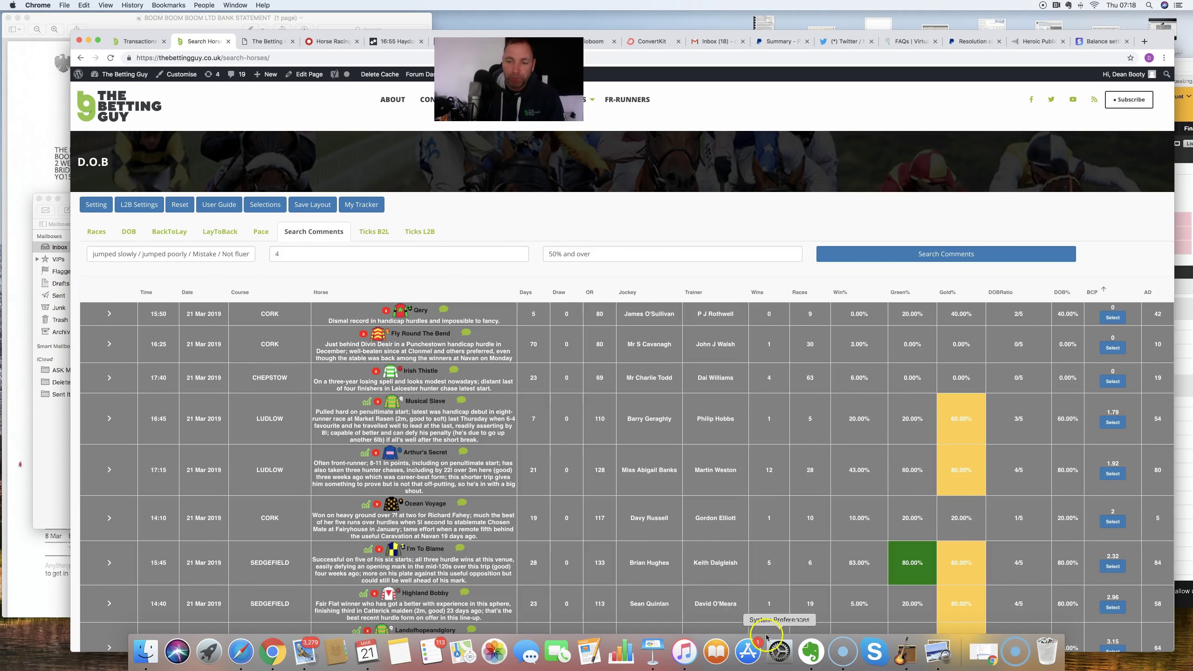
Switch back to GarageBand and stop the Audio 3 recording at about 6:07
{"action": "left_click", "coordinate": [903, 653]}
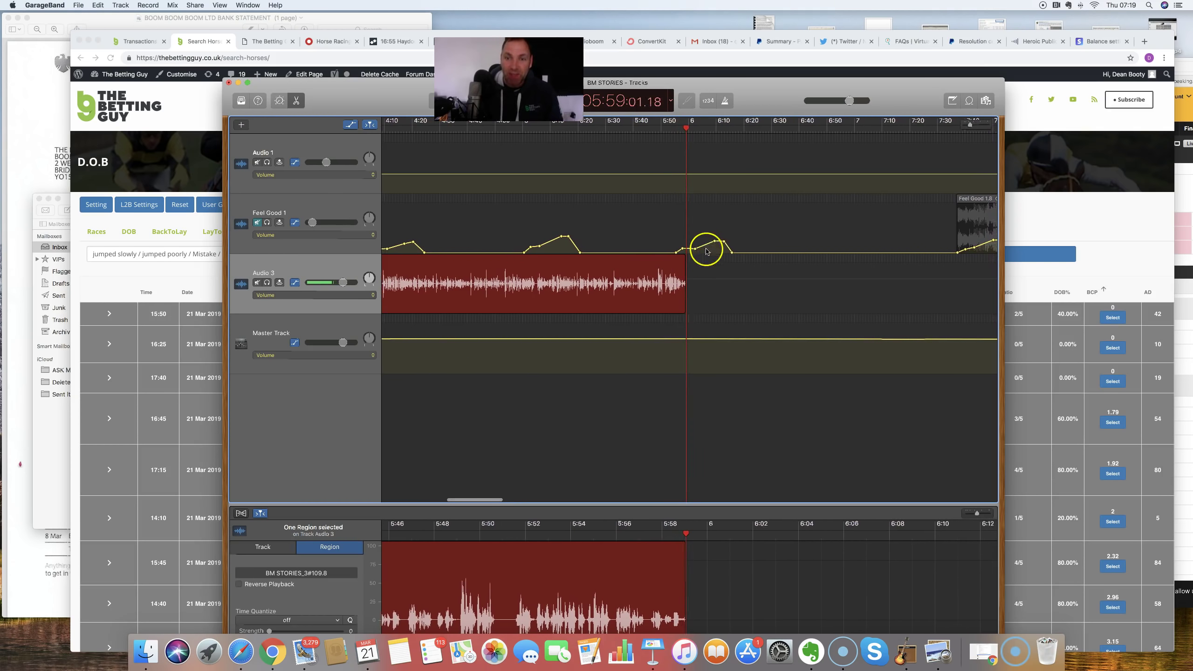
{"action": "left_click_drag", "start_coordinate": [350, 102], "coordinate": [332, 124]}
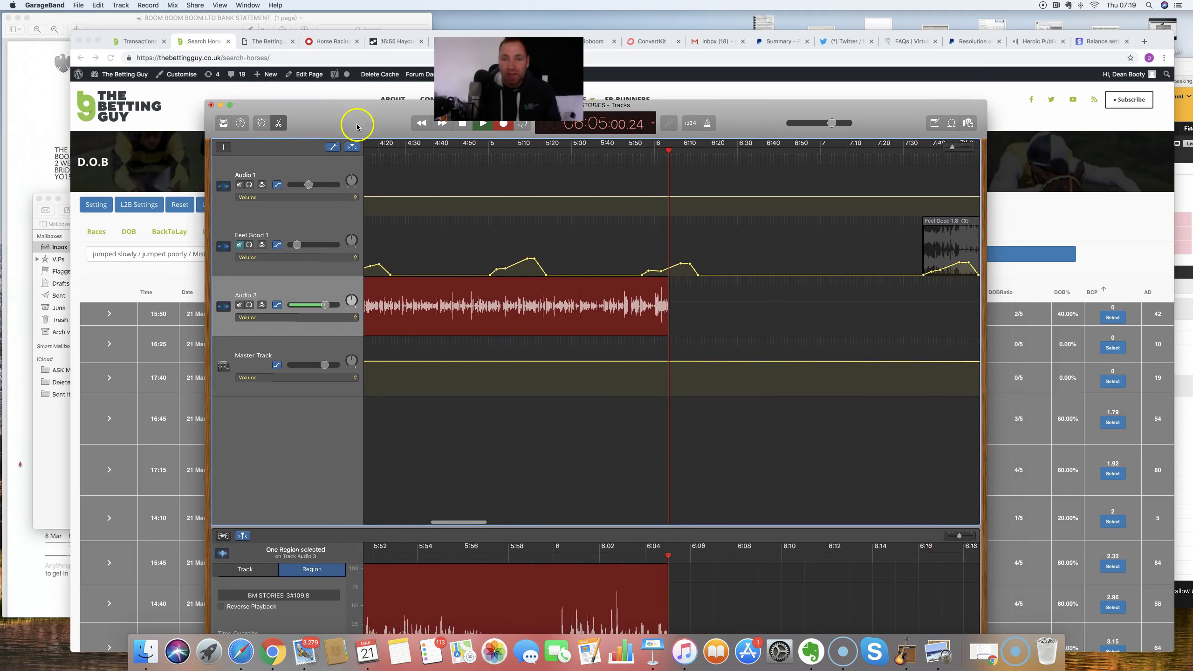
{"action": "left_click", "coordinate": [461, 124]}
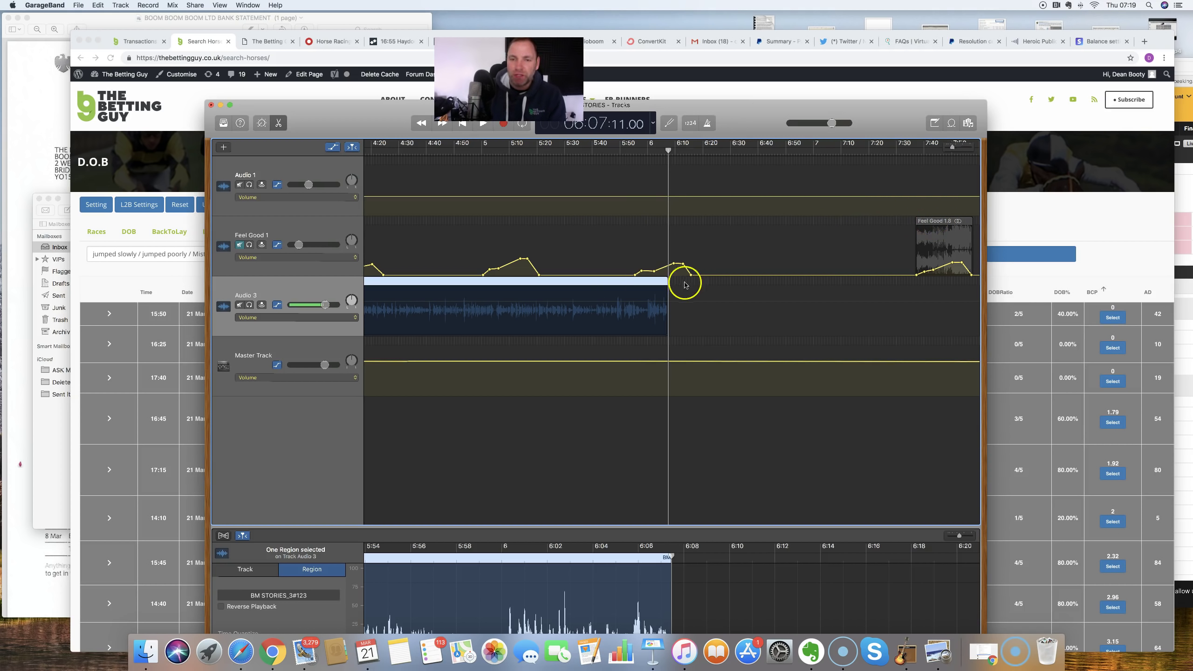
Move the Feel Good 1.8 music region to start at about 5:56, overlapping the end of the Audio 3 voice recording, and adjust its volume curve
{"action": "left_click", "coordinate": [841, 226]}
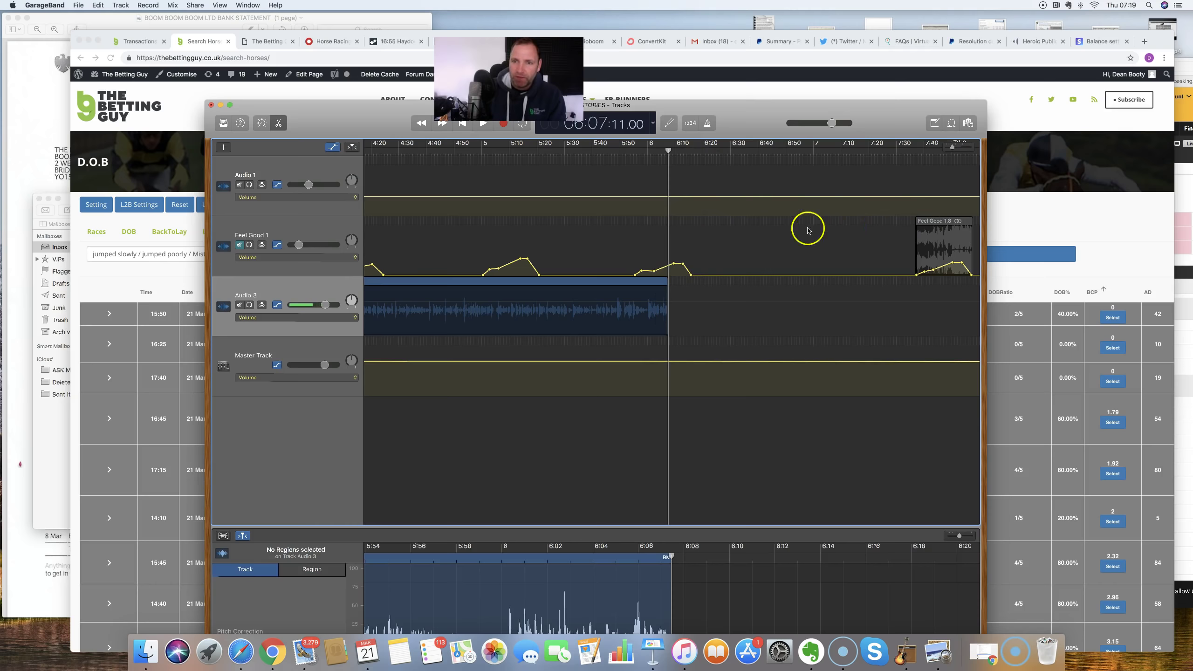
{"action": "left_click_drag", "start_coordinate": [940, 222], "coordinate": [665, 244]}
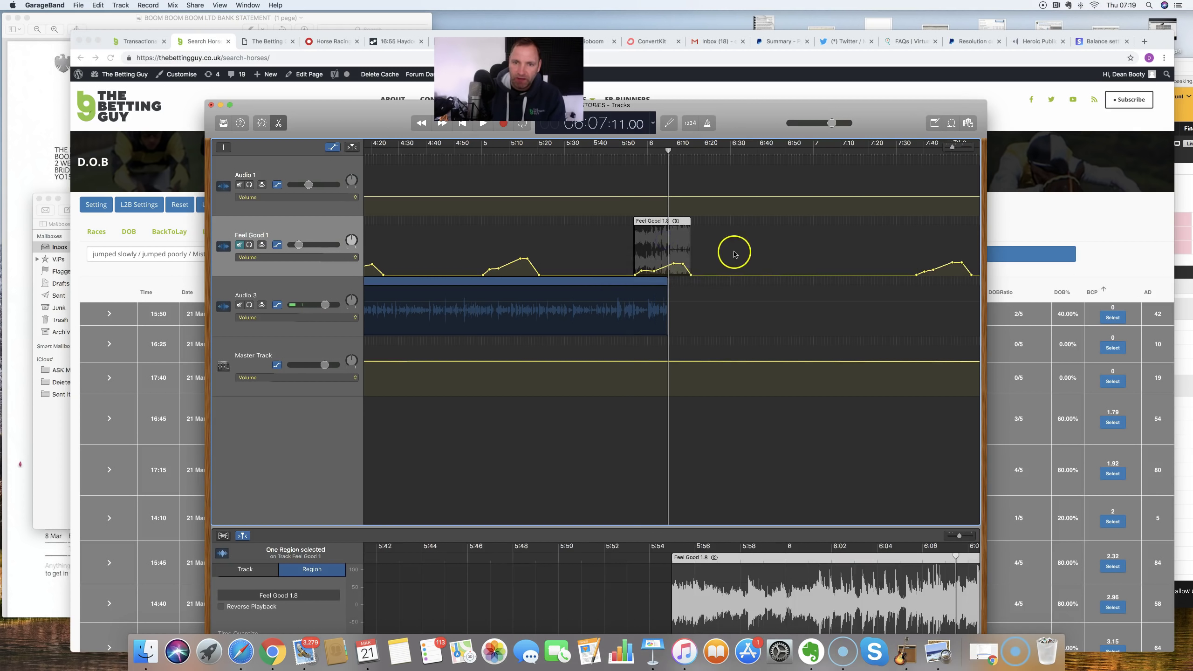
{"action": "left_click", "coordinate": [655, 273]}
{"action": "left_click_drag", "start_coordinate": [655, 275], "coordinate": [732, 277]}
{"action": "left_click", "coordinate": [677, 264]}
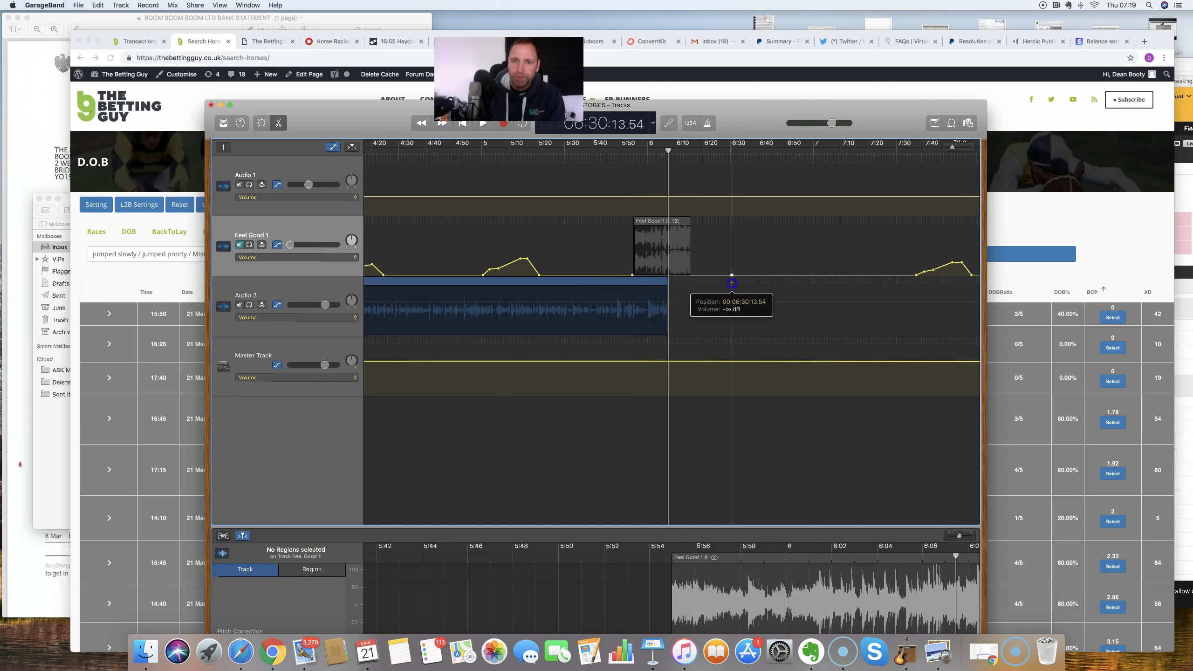
{"action": "left_click_drag", "start_coordinate": [666, 222], "coordinate": [687, 244]}
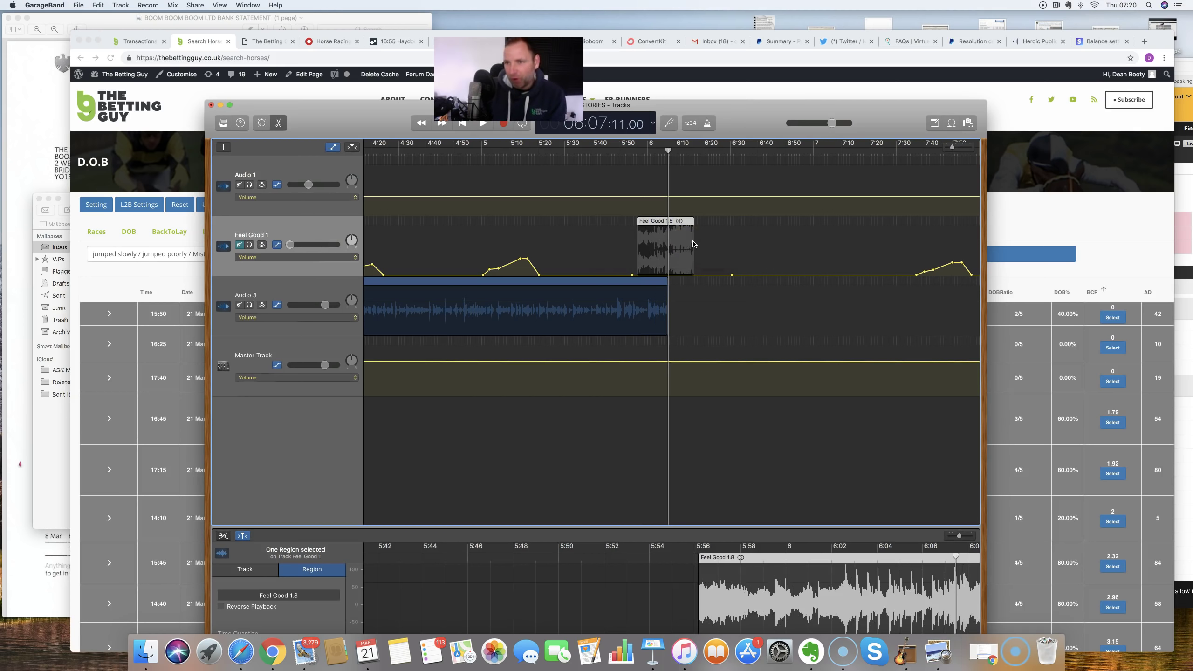
{"action": "left_click_drag", "start_coordinate": [688, 243], "coordinate": [695, 274]}
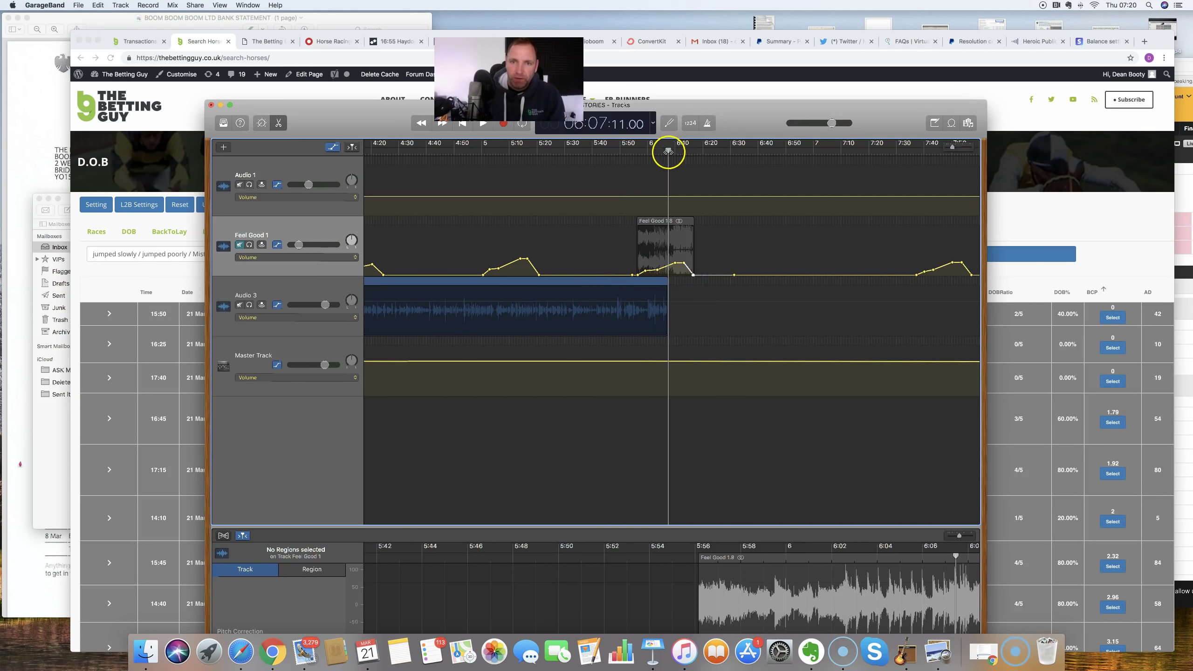
Play the podcast's ending from 5:55 to about 6:19 with the Feel Good 1 track unmuted
{"action": "left_click_drag", "start_coordinate": [669, 151], "coordinate": [635, 151]}
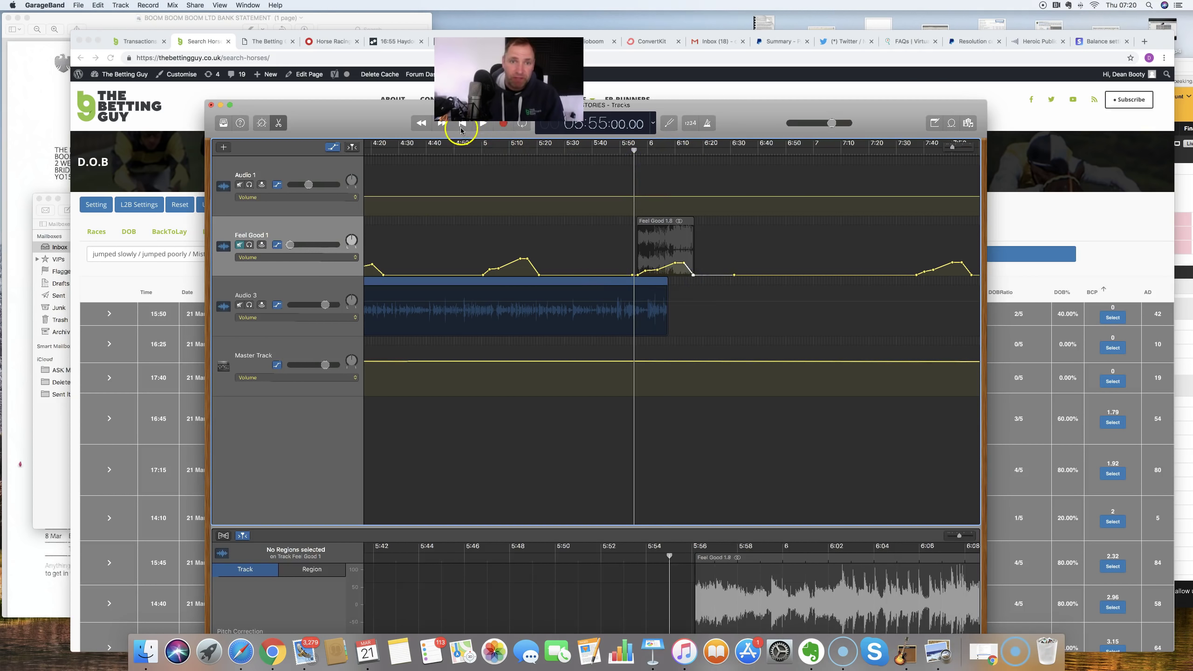
{"action": "left_click", "coordinate": [483, 123]}
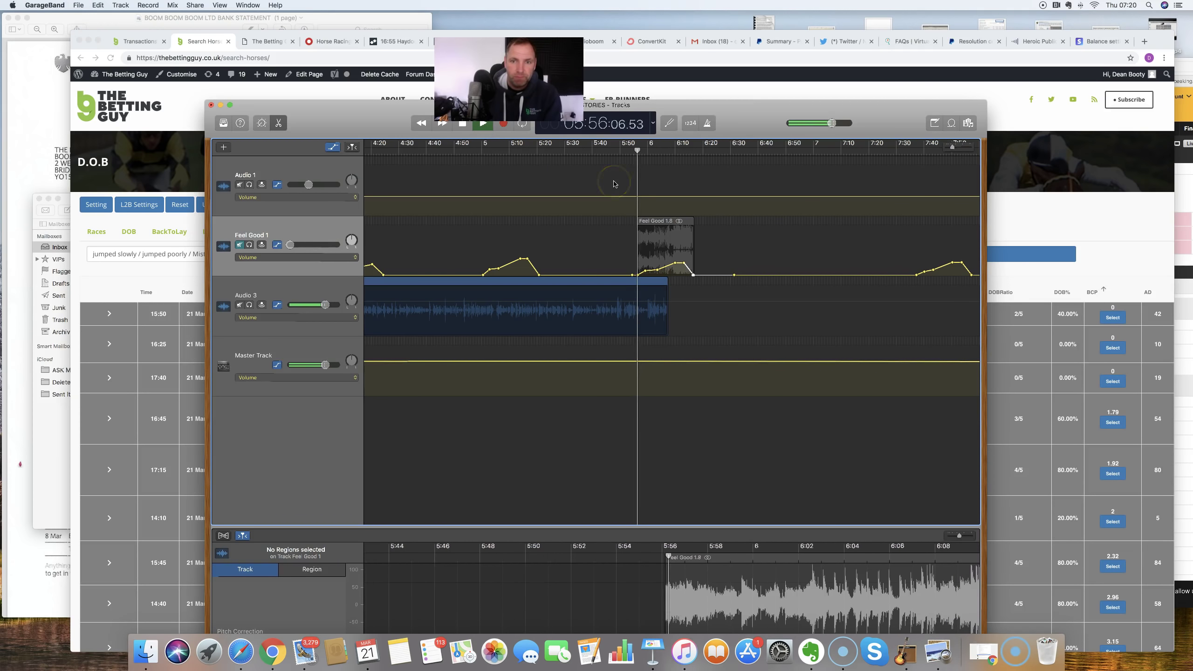
{"action": "left_click", "coordinate": [238, 246]}
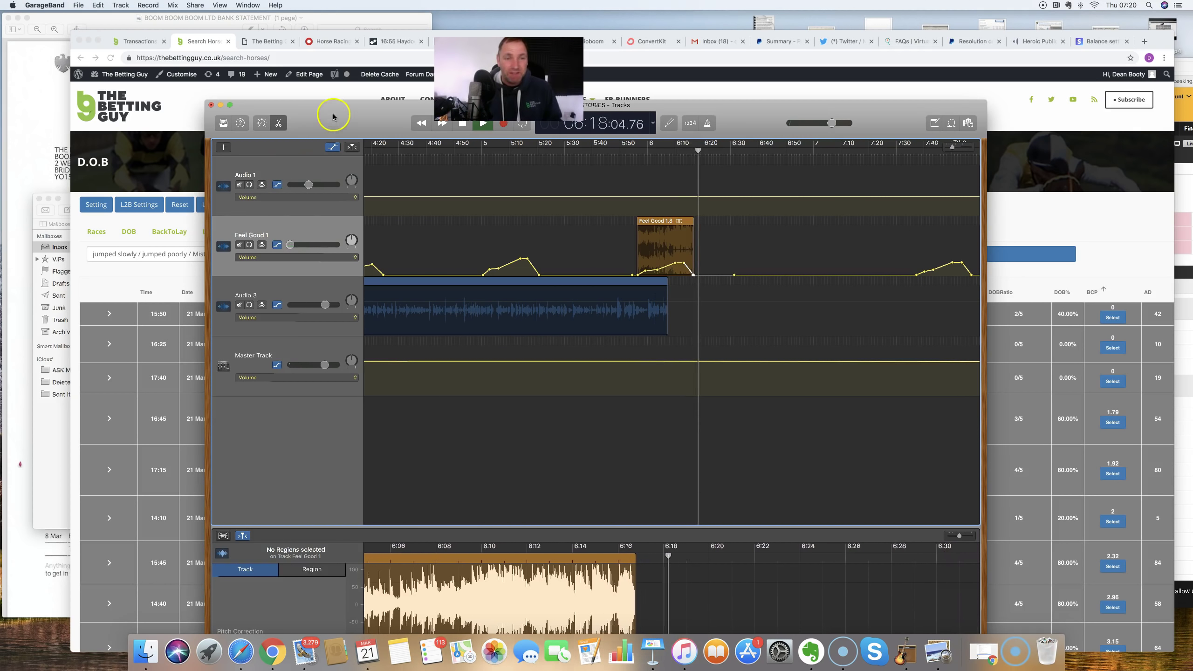
{"action": "left_click", "coordinate": [460, 130]}
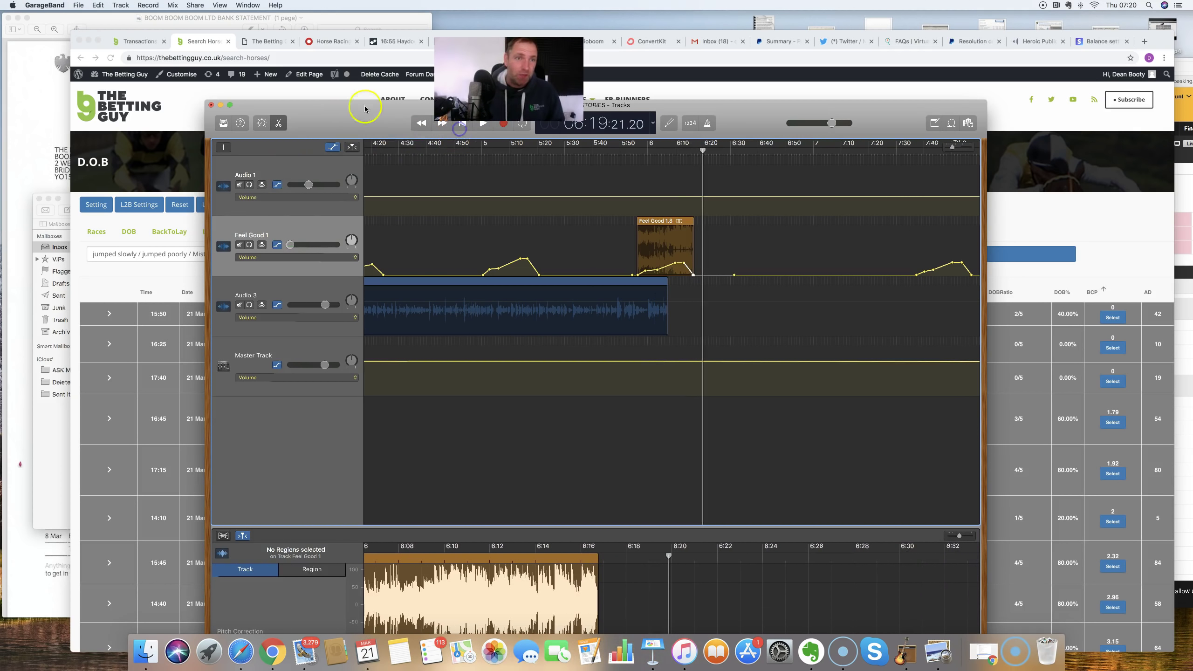
Export the song to the Desktop as a high-quality 192 kBit/s MP3 named "21st M Aud"
{"action": "left_click", "coordinate": [195, 5]}
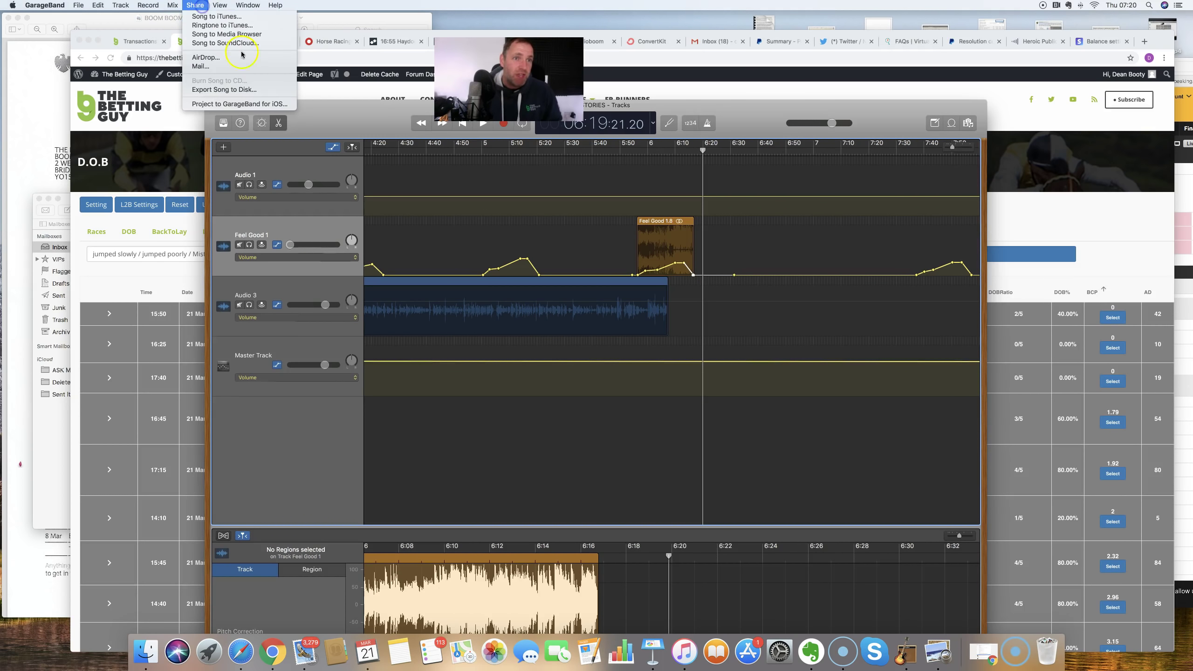
{"action": "left_click", "coordinate": [265, 89]}
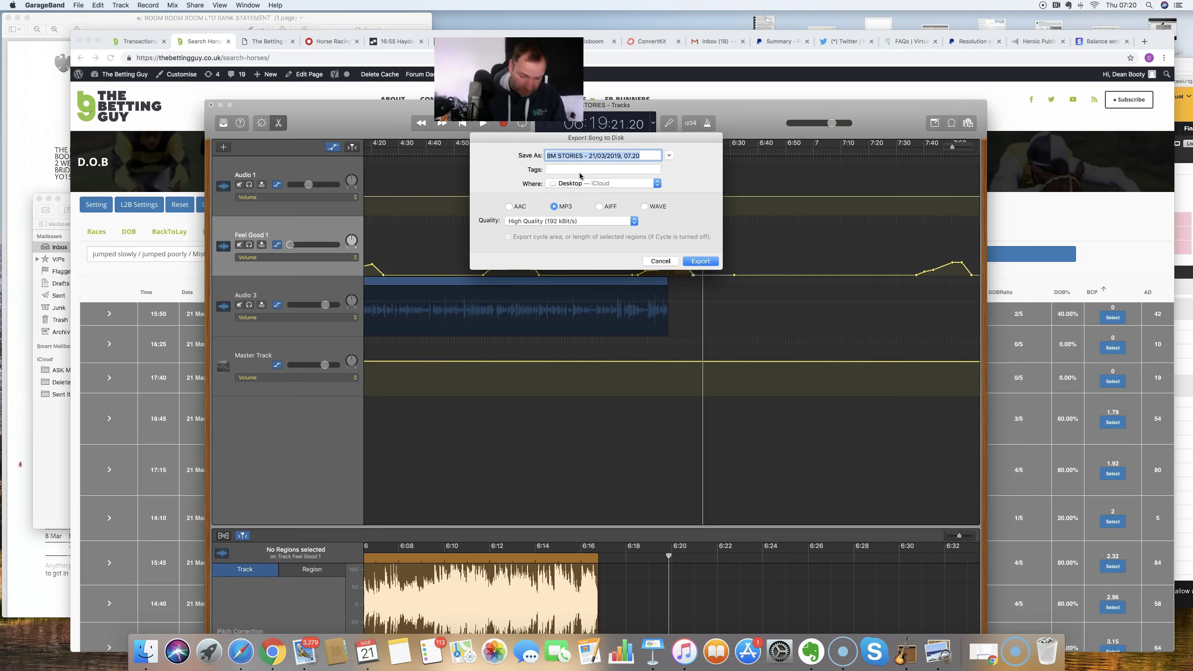
{"action": "type", "text": "21st M Aud"}
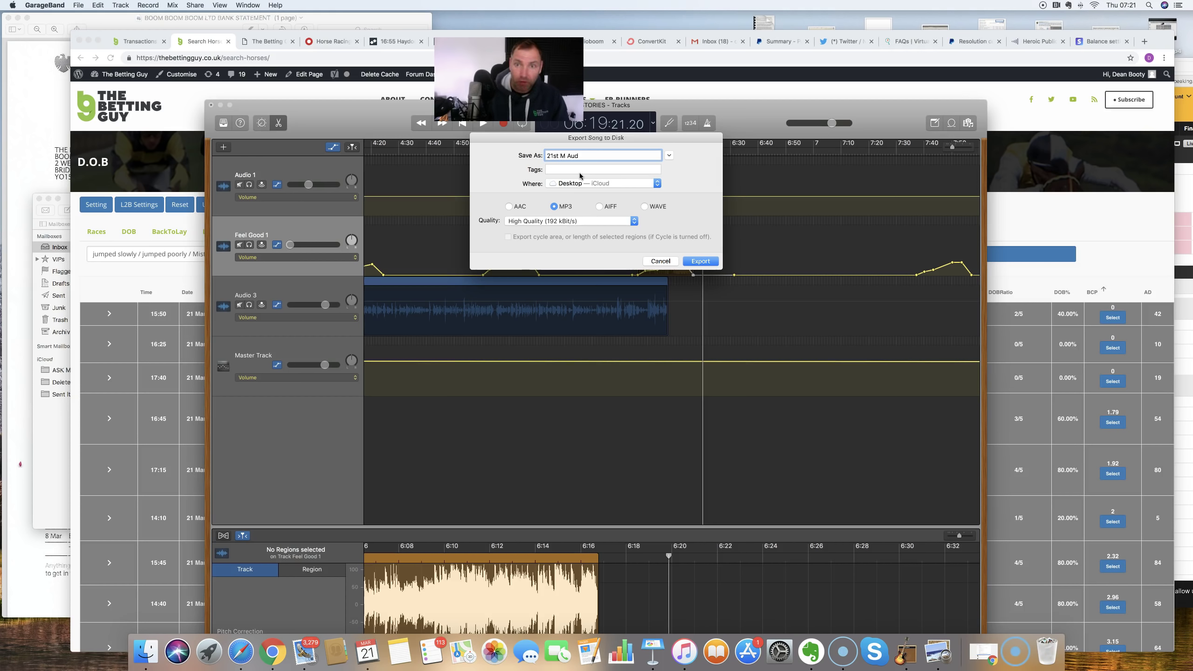
{"action": "left_click", "coordinate": [687, 260]}
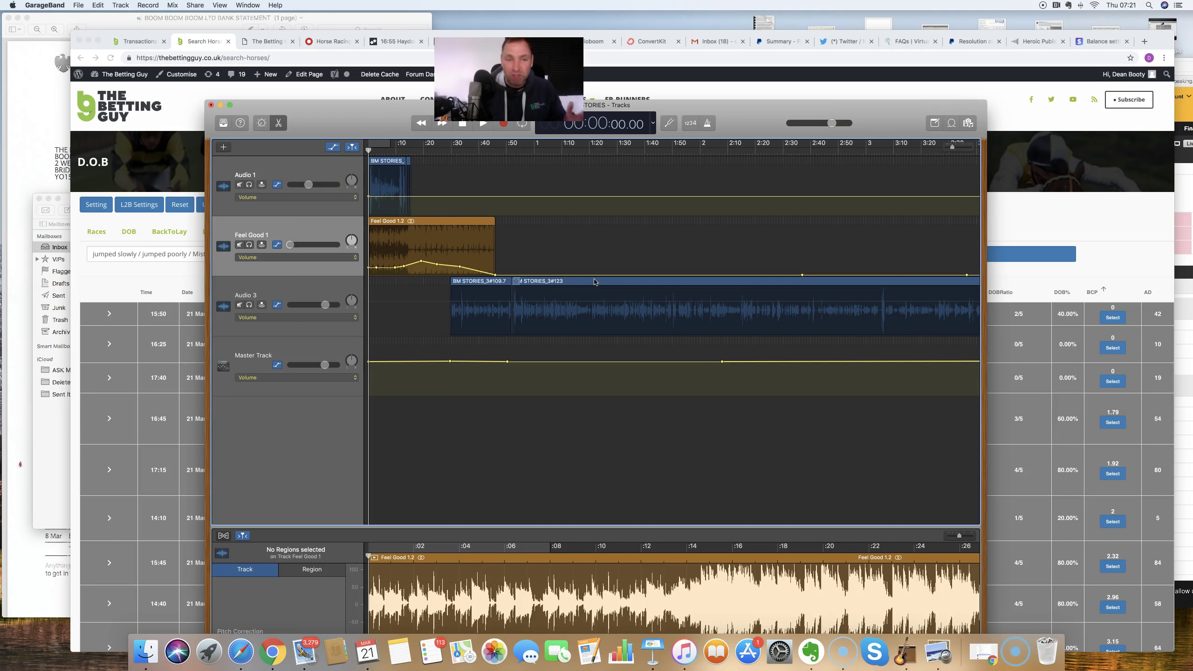
Play the podcast's opening from the beginning and stop at about 0:43
{"action": "left_click", "coordinate": [585, 142]}
{"action": "left_click", "coordinate": [486, 124]}
{"action": "left_click", "coordinate": [412, 200]}
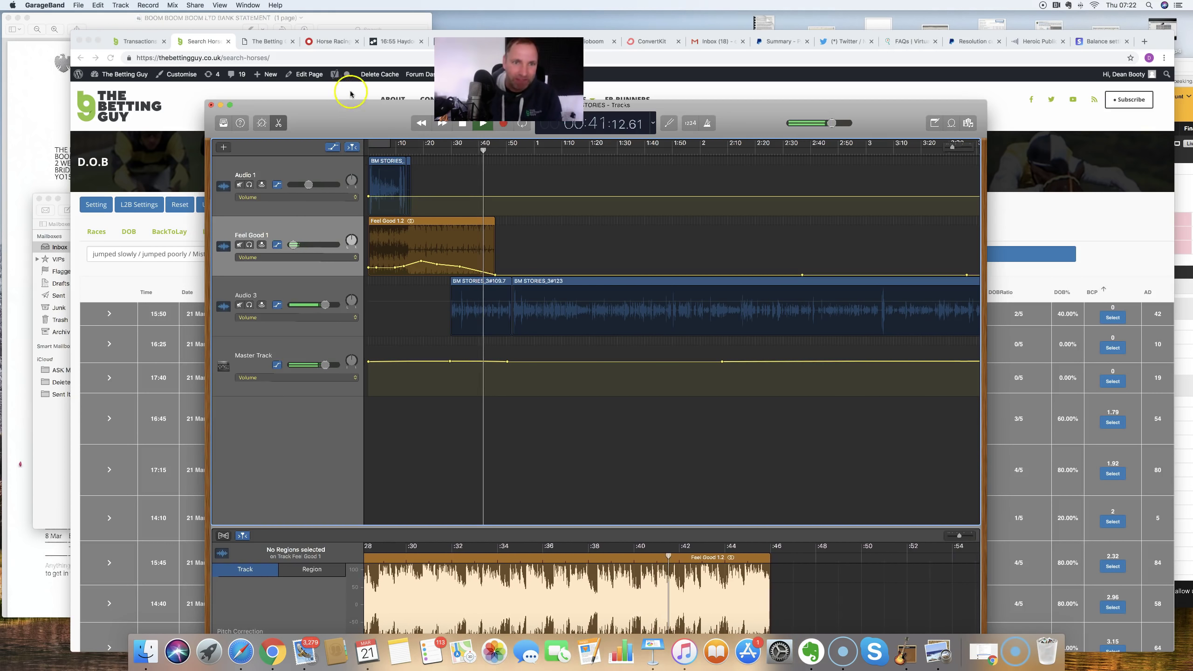
{"action": "left_click_drag", "start_coordinate": [364, 111], "coordinate": [350, 123]}
{"action": "left_click", "coordinate": [448, 135]}
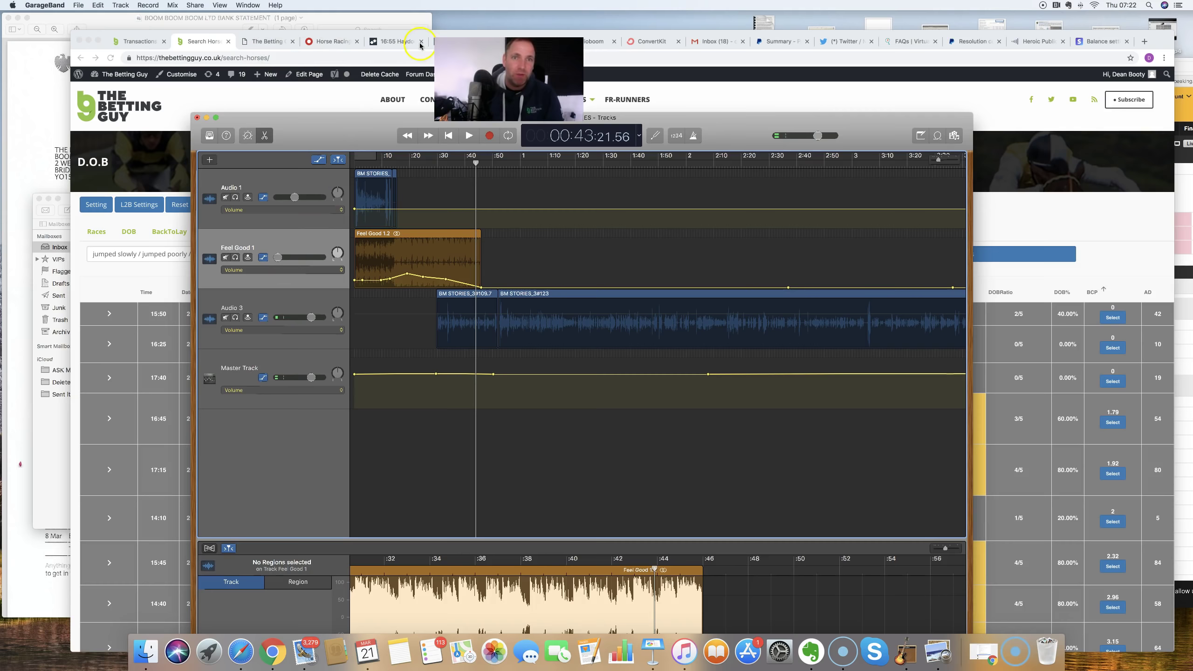
Switch to the Libsyn page in Chrome, dismiss the session-expiry notice and request the podcast statistics
{"action": "left_click", "coordinate": [517, 34]}
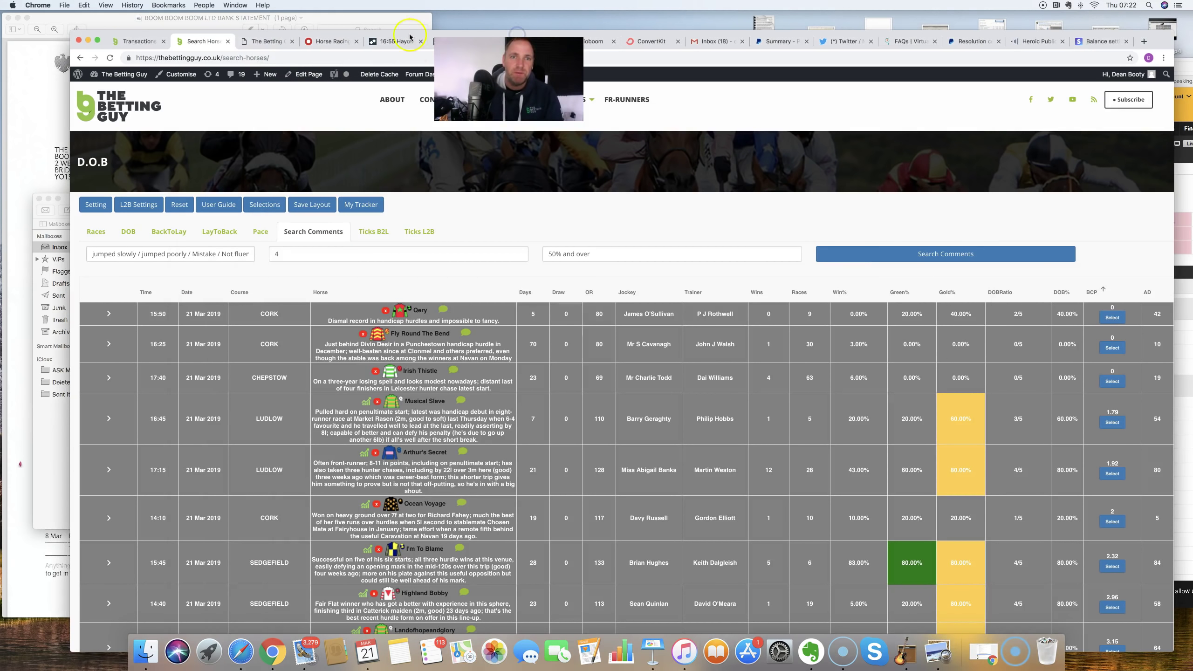
{"action": "left_click_drag", "start_coordinate": [490, 35], "coordinate": [670, 40]}
{"action": "left_click", "coordinate": [526, 41]}
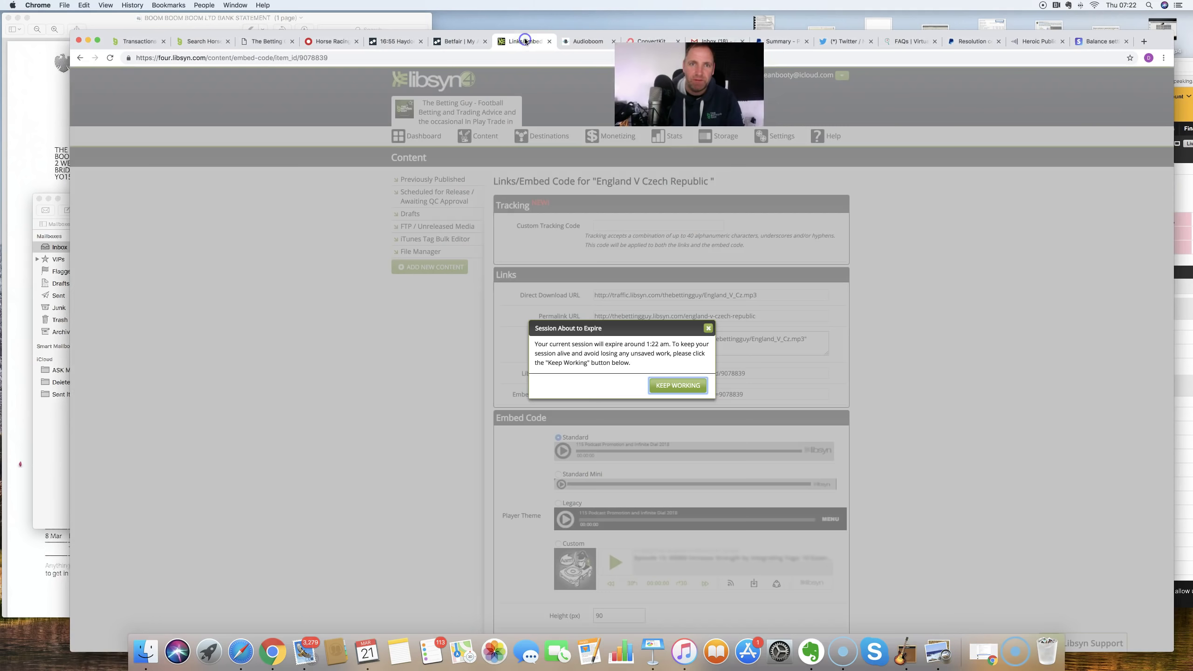
{"action": "left_click", "coordinate": [682, 386]}
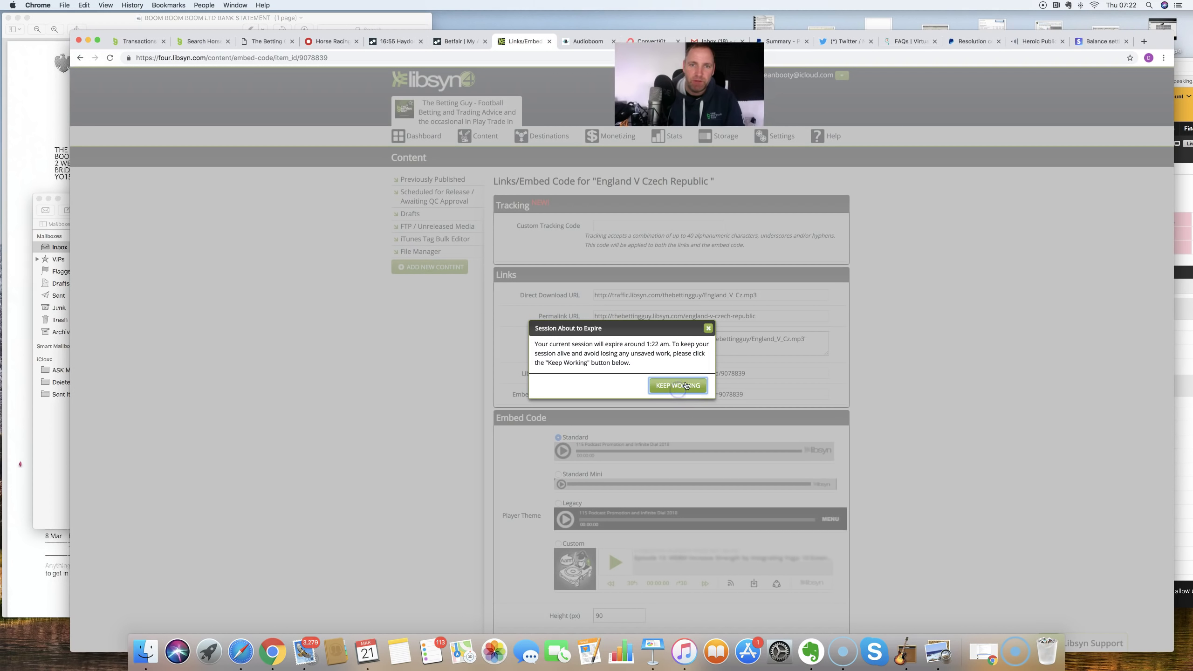
{"action": "left_click", "coordinate": [708, 328]}
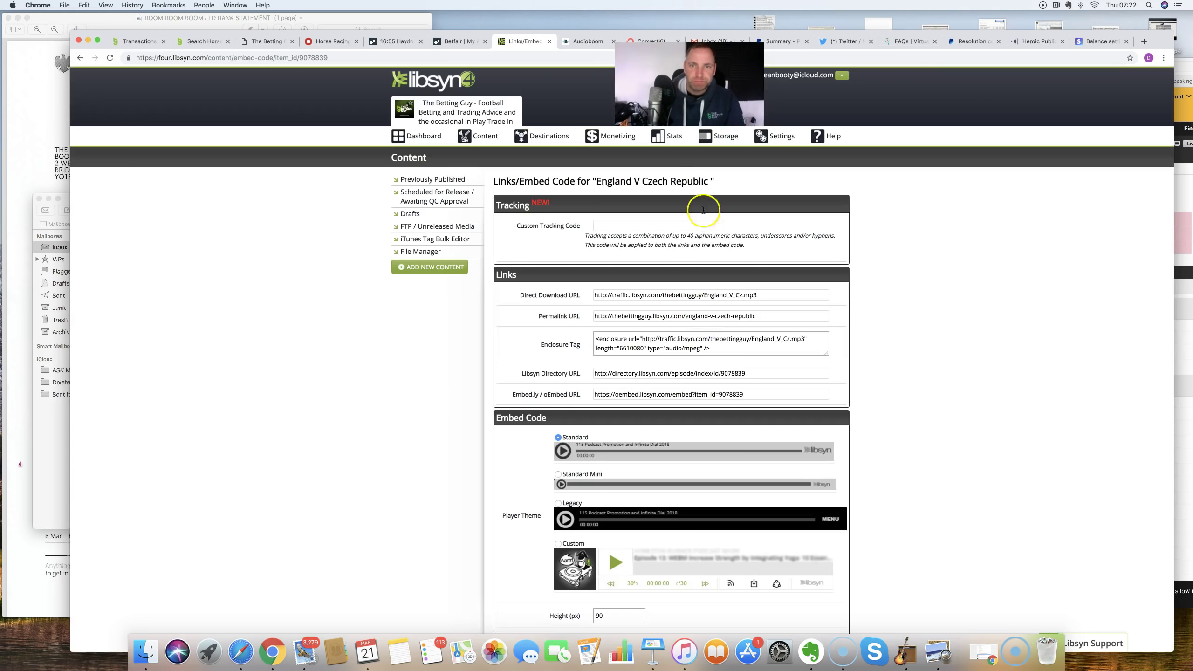
{"action": "left_click", "coordinate": [675, 136]}
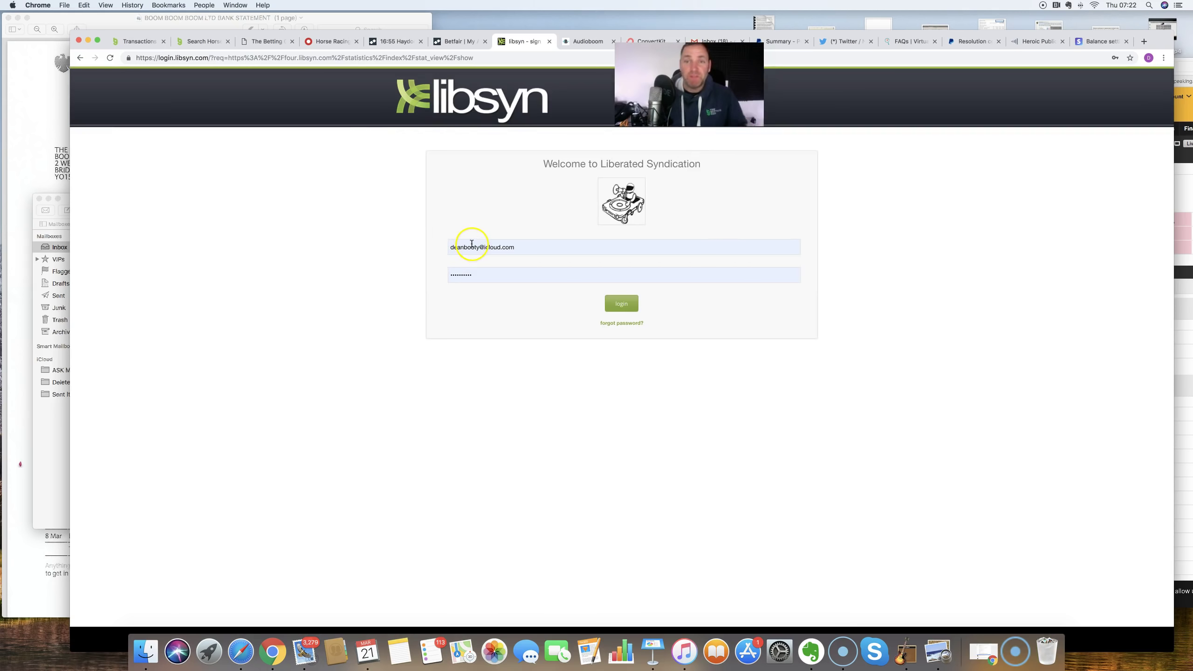
{"action": "left_click", "coordinate": [383, 341]}
{"action": "left_click", "coordinate": [283, 441]}
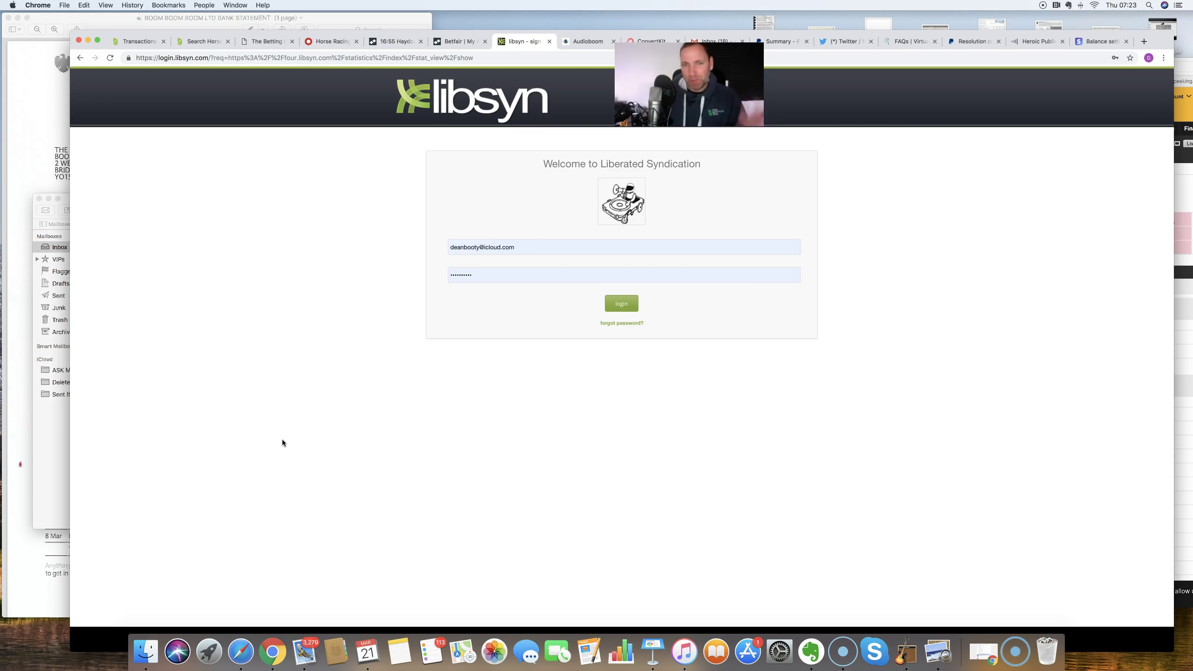
{"action": "left_click", "coordinate": [282, 440]}
{"action": "left_click", "coordinate": [379, 230]}
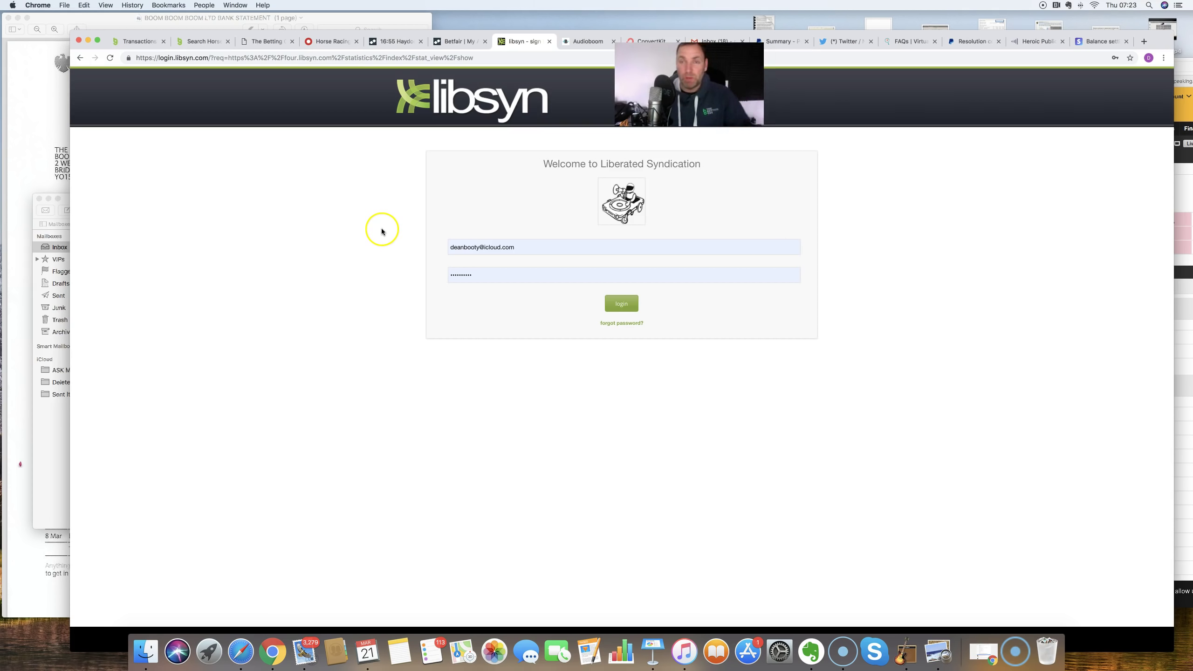